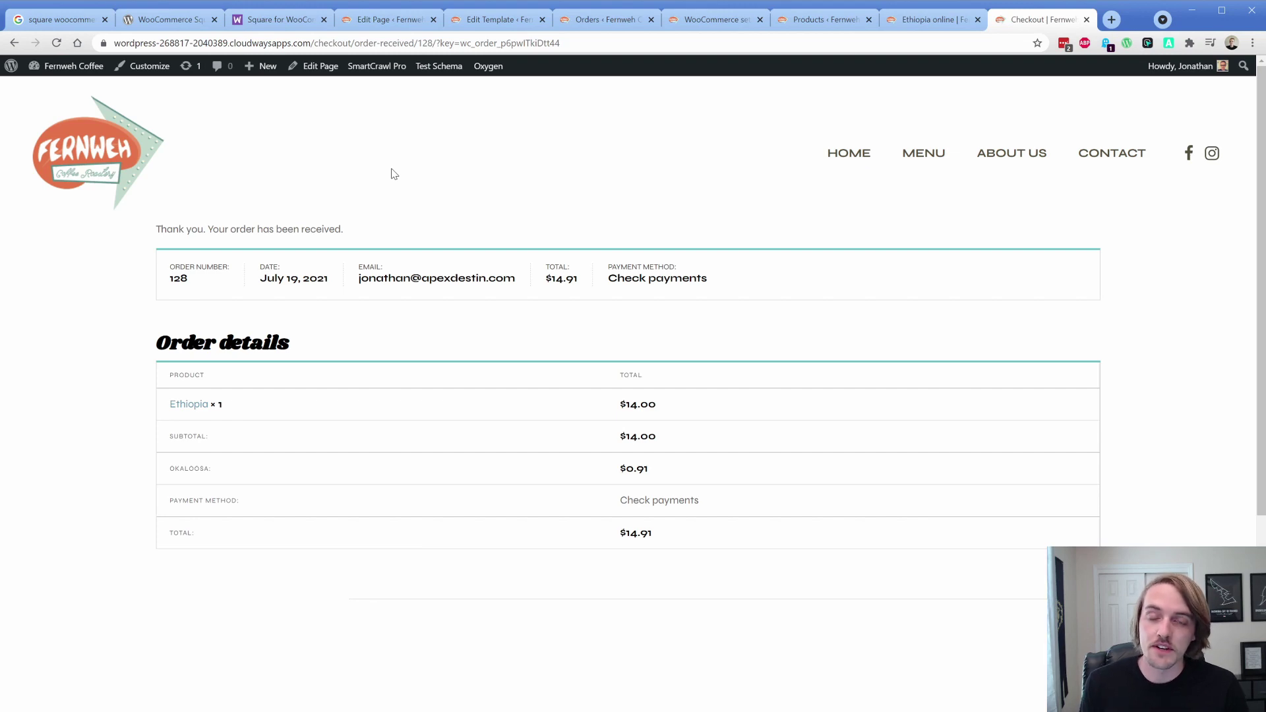
Step: Review the WooCommerce Square ratings and reviews on WordPress.org and the Square for WooCommerce product page on WooCommerce.com
key("ctrl+2")
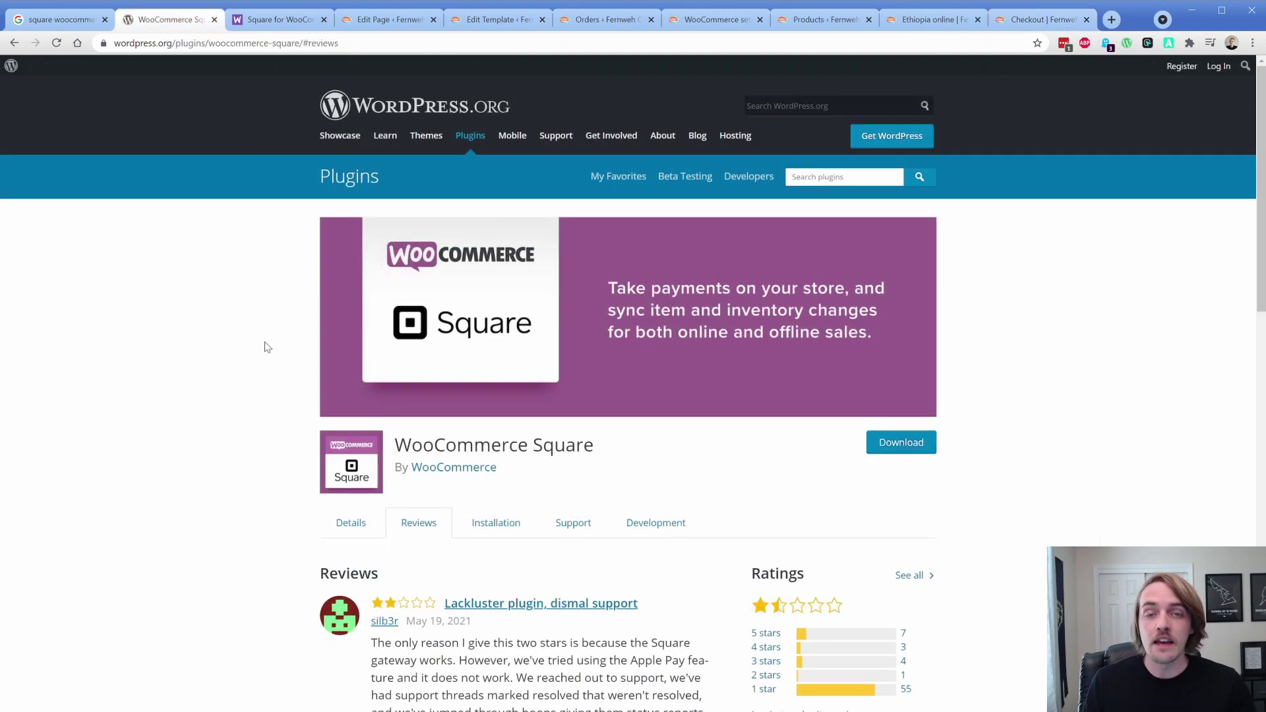
scroll(267, 347, "down", 4)
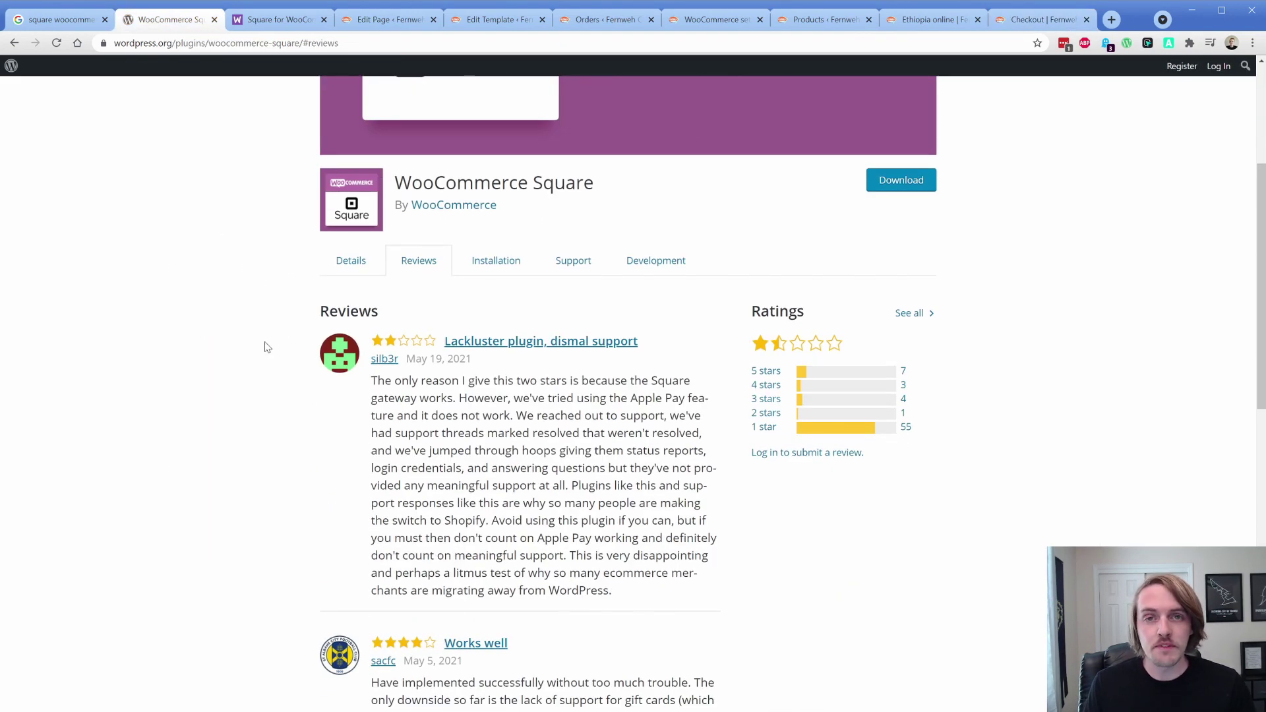
scroll(267, 348, "down", 4)
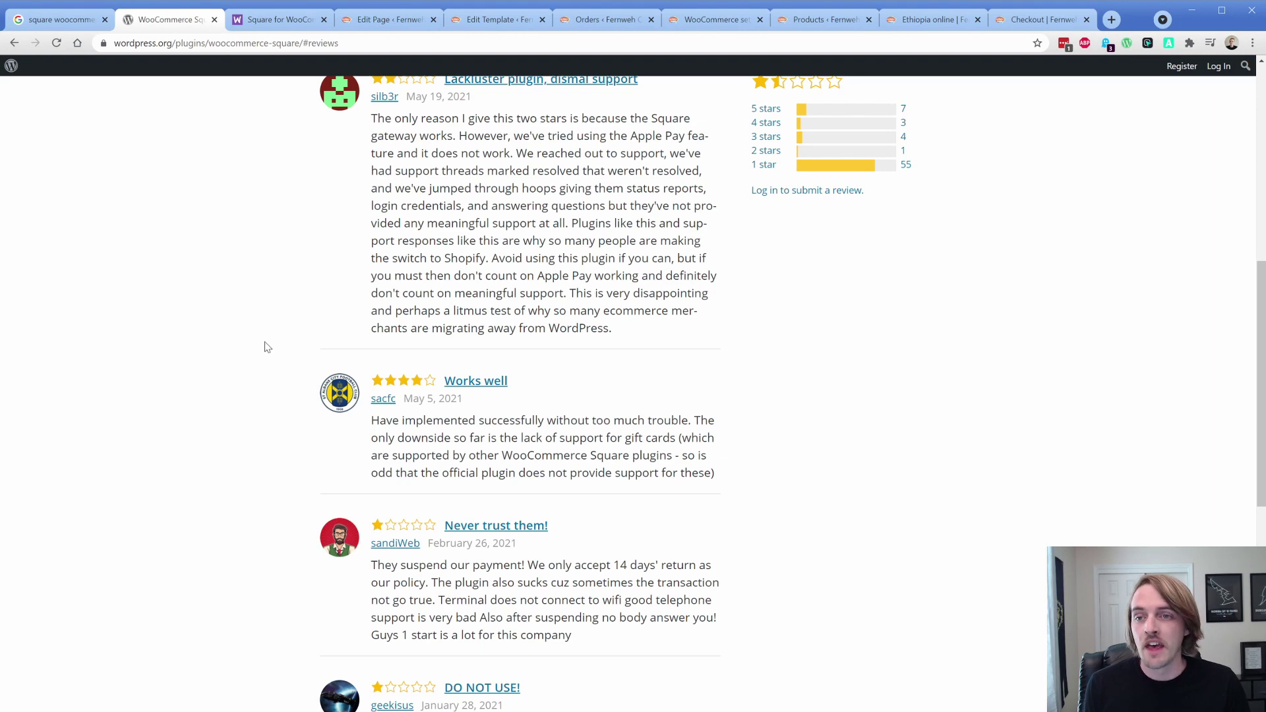
left_click(276, 19)
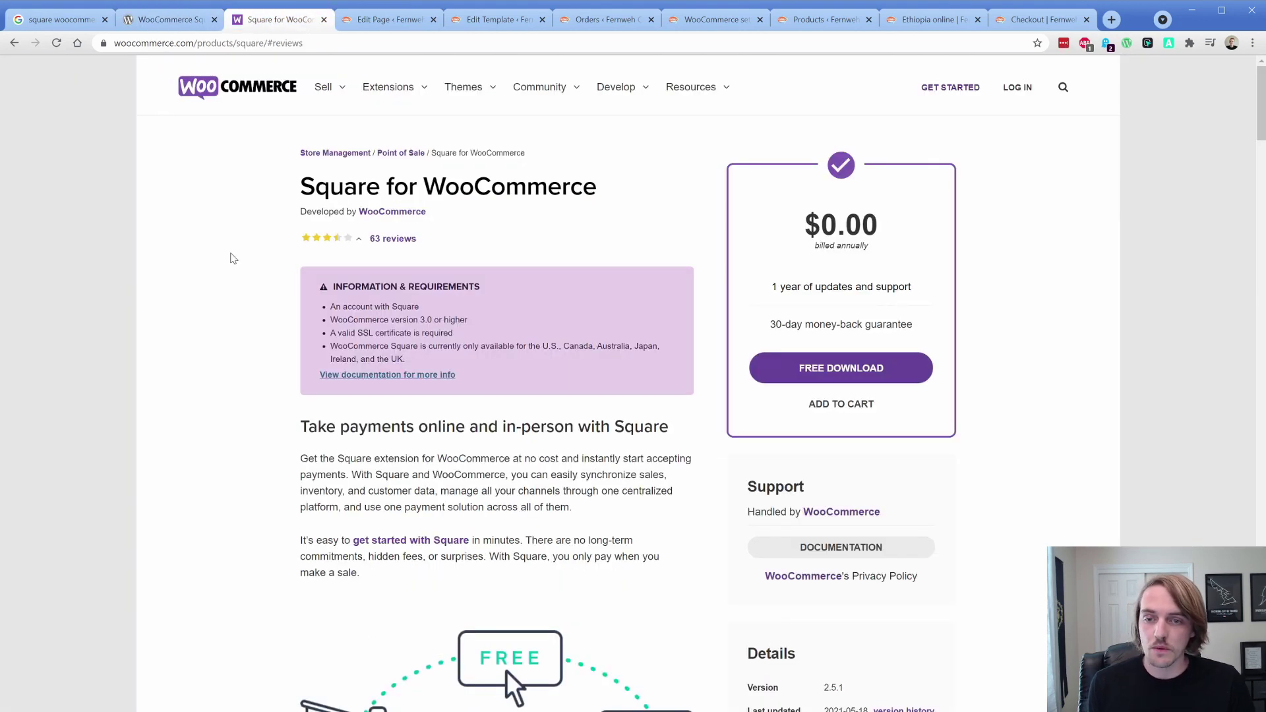
mouse_move(334, 240)
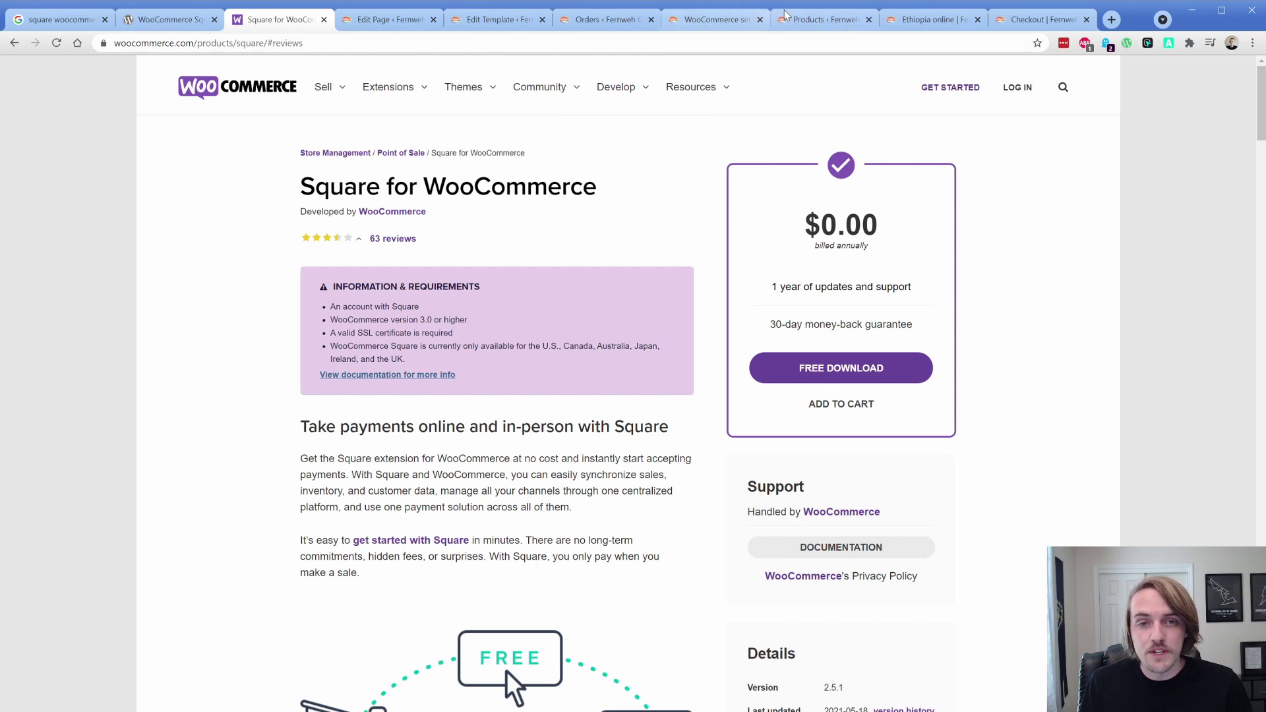
Step: View the WooCommerce product list, then switch to the Square app and inspect the Brazil Online item's SKU and stock
left_click(811, 22)
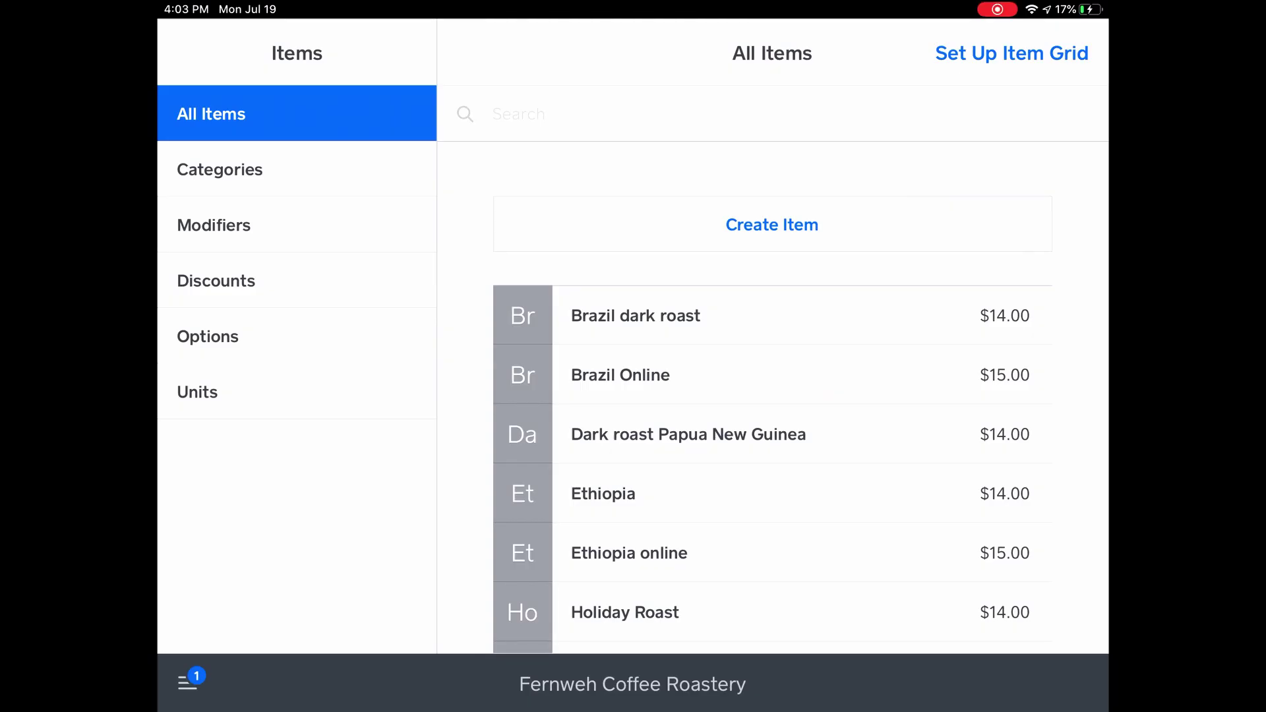
left_click(620, 375)
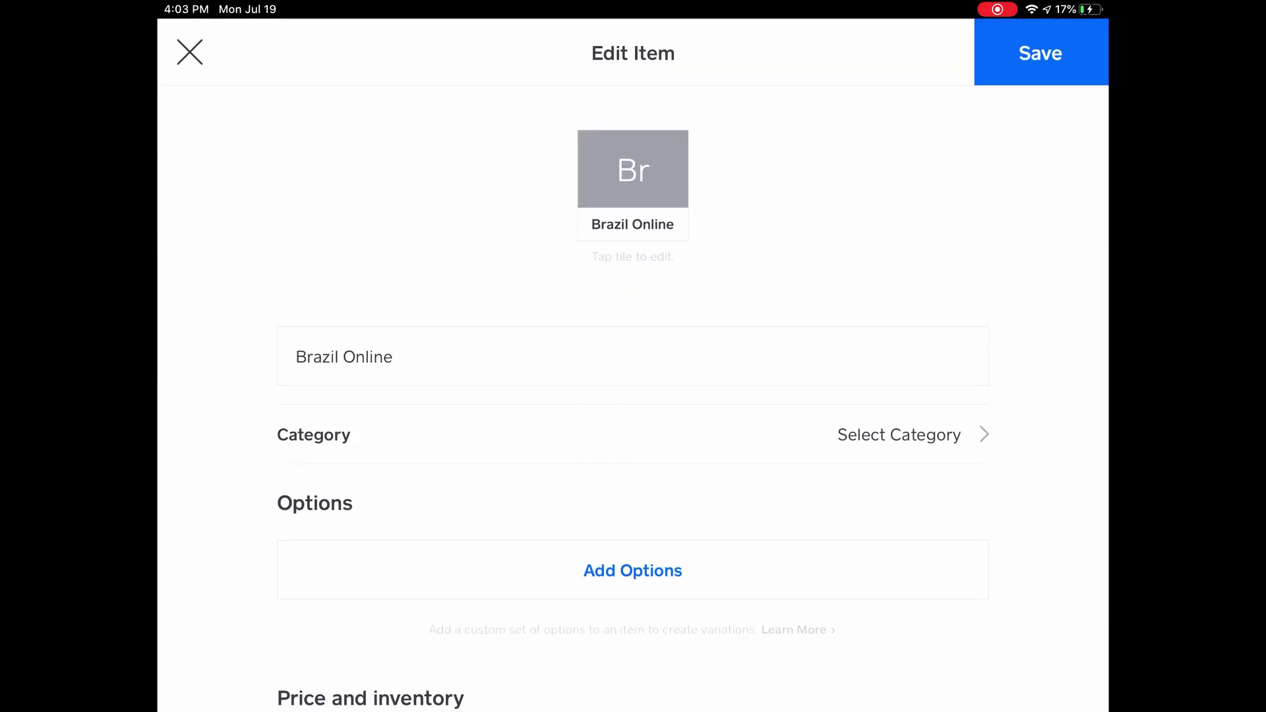
scroll(633, 363, "down", 2)
scroll(634, 396, "down", 6)
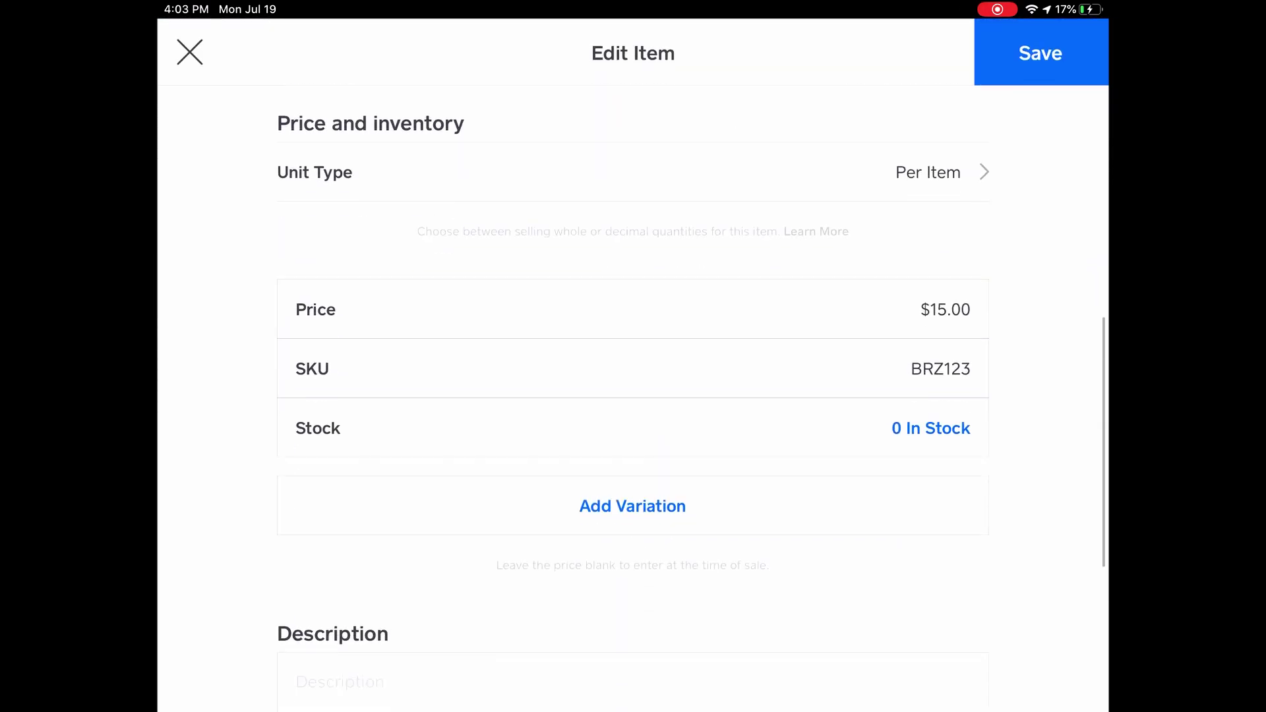
left_click(941, 370)
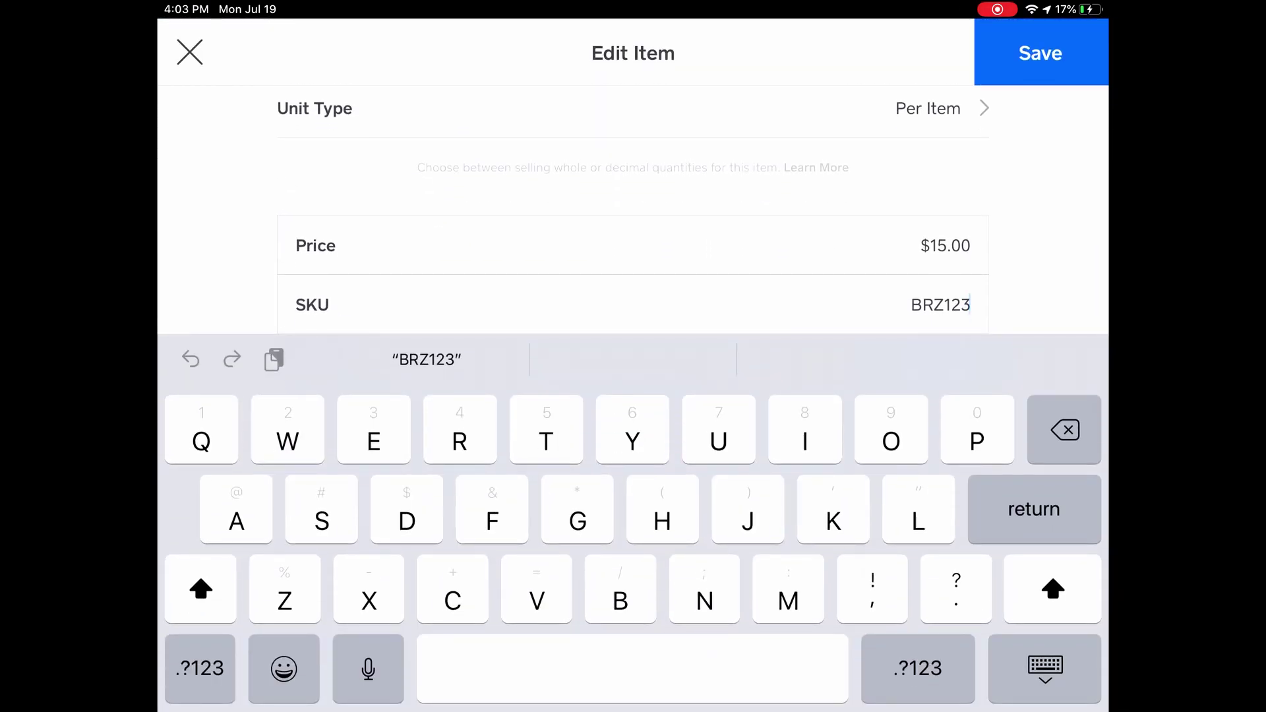
left_click(1045, 668)
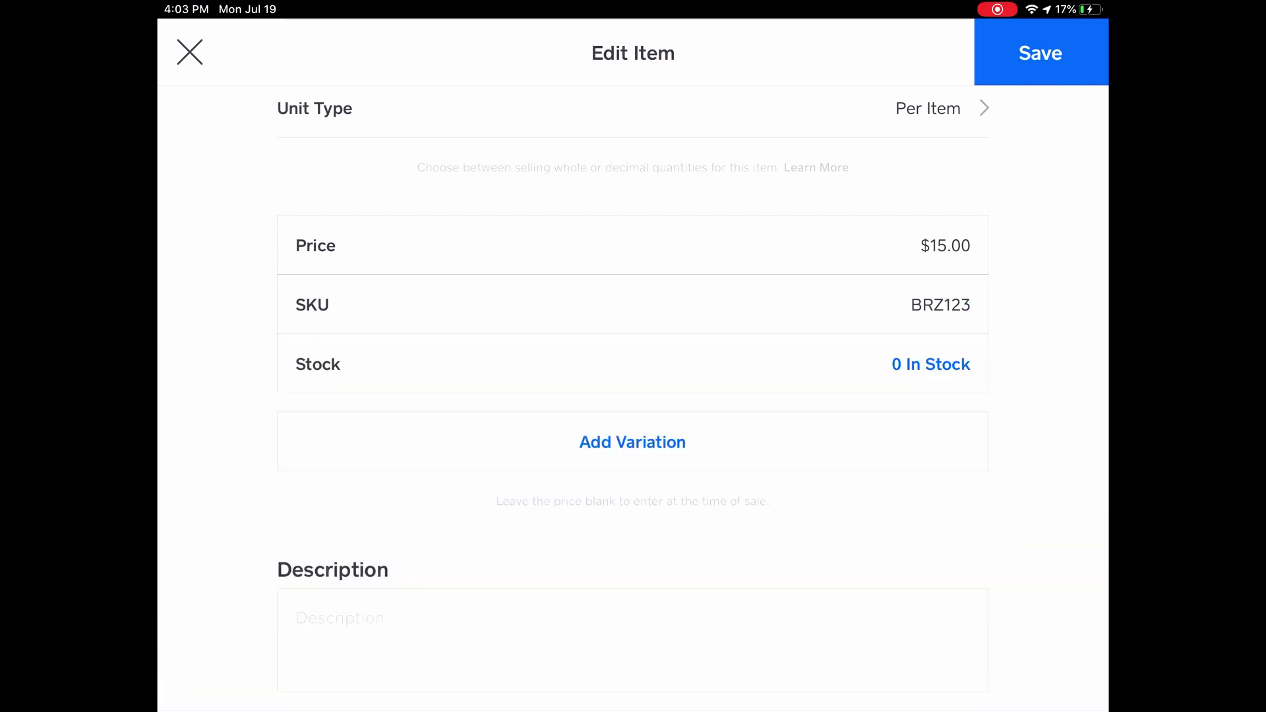
left_click(931, 364)
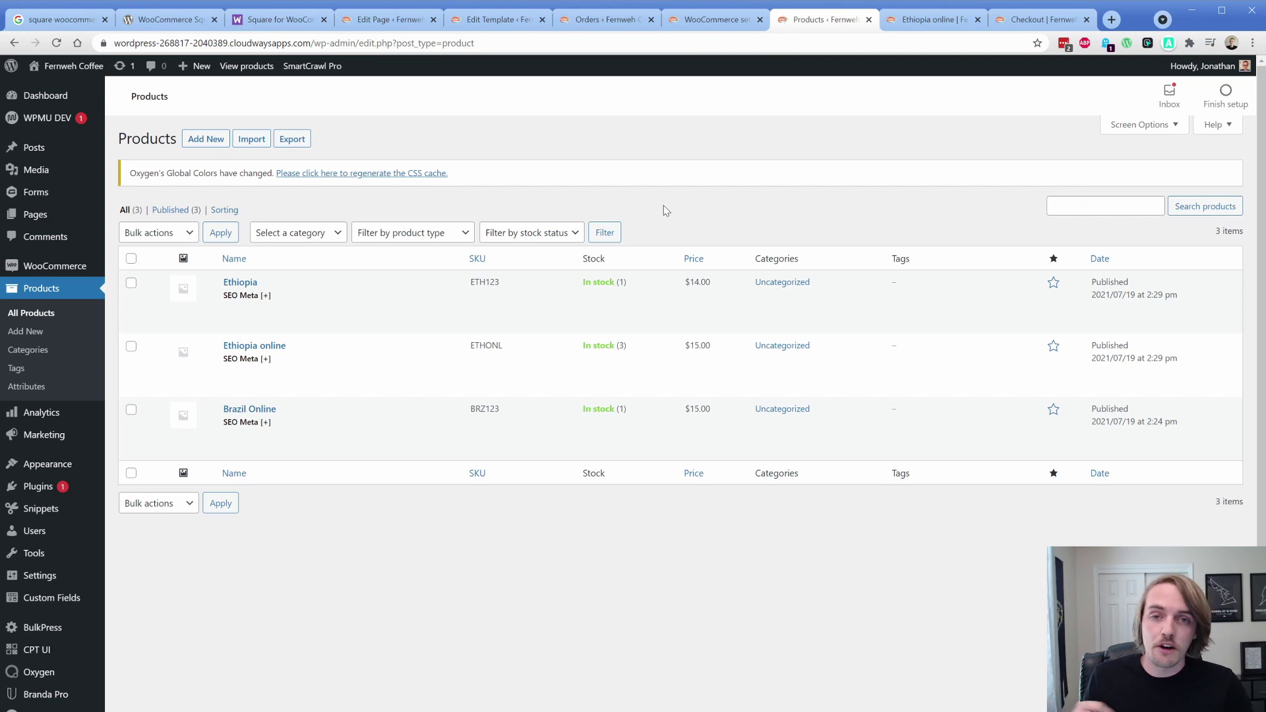
Step: Return to the WooCommerce Square settings in the browser and review the product system of record options, leaving the choice unchanged
left_click(718, 20)
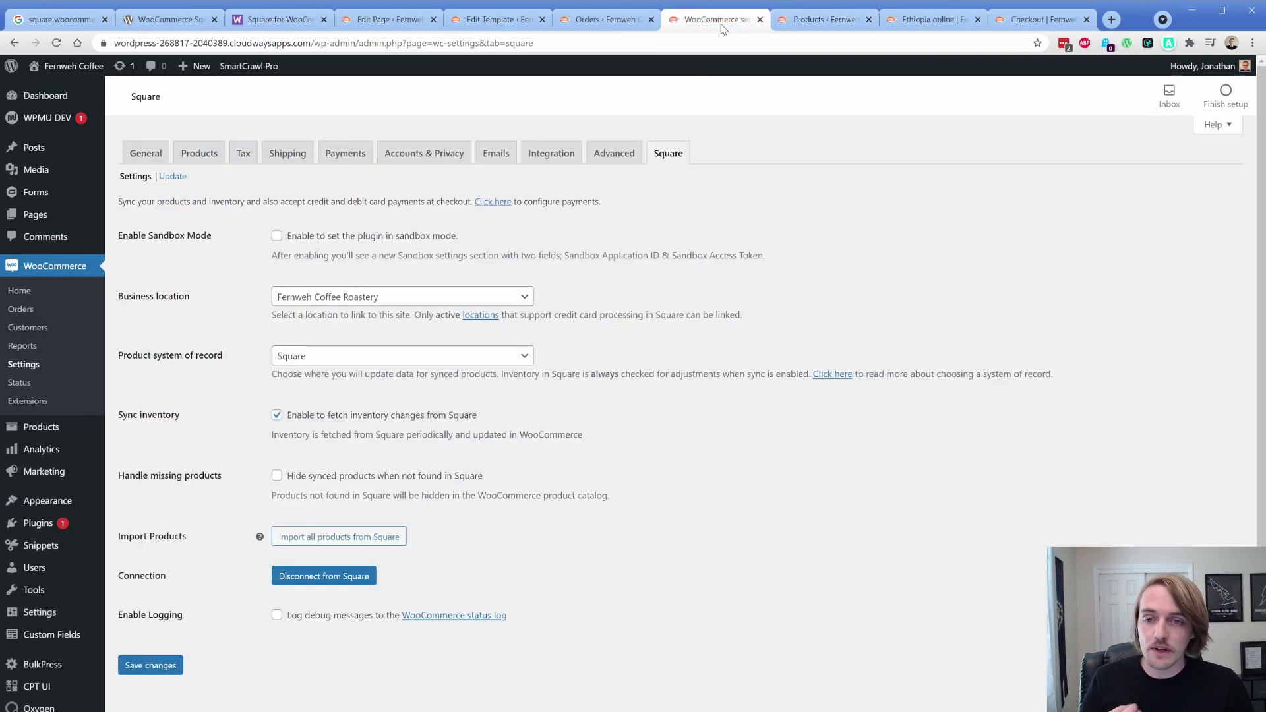
left_click(666, 160)
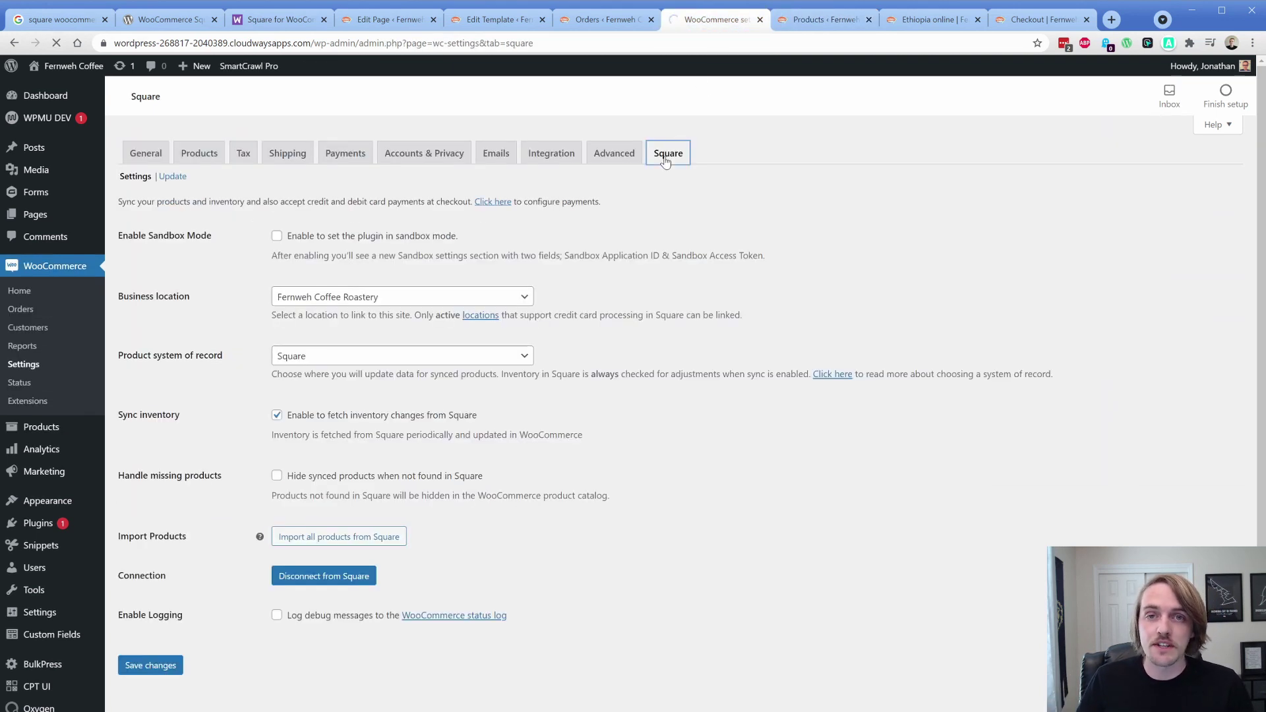
left_click(291, 358)
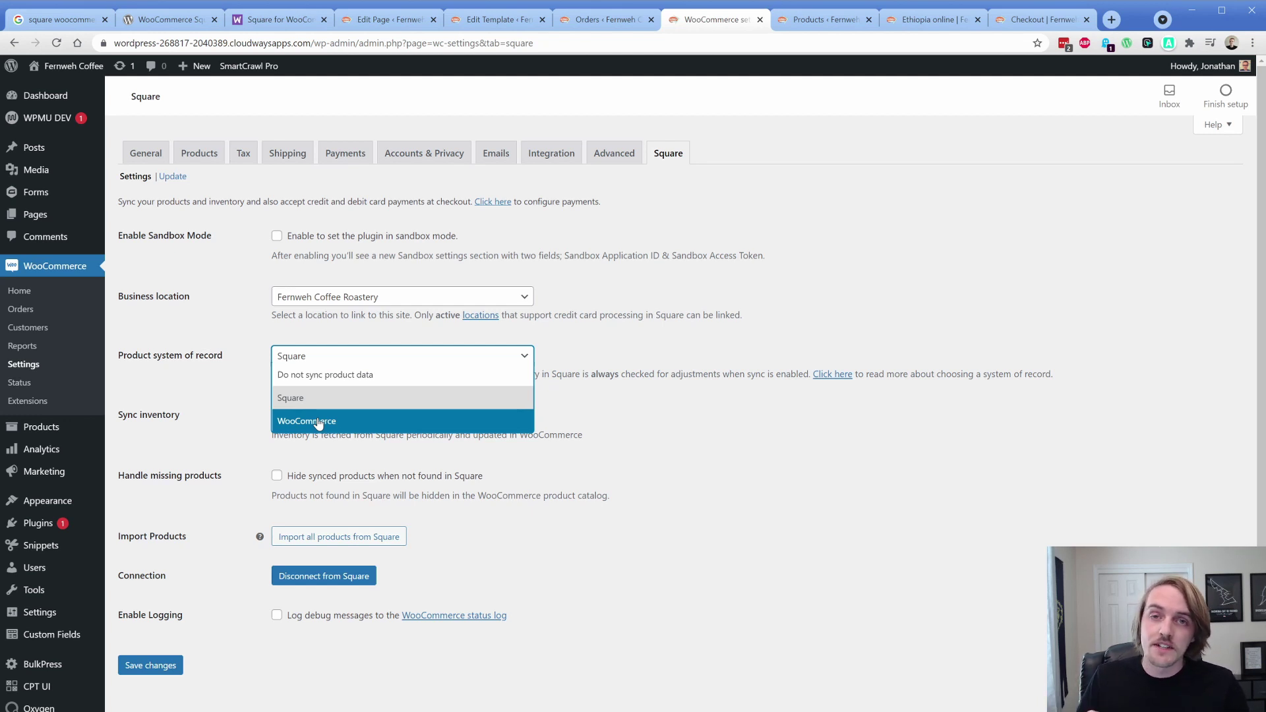
left_click(1034, 25)
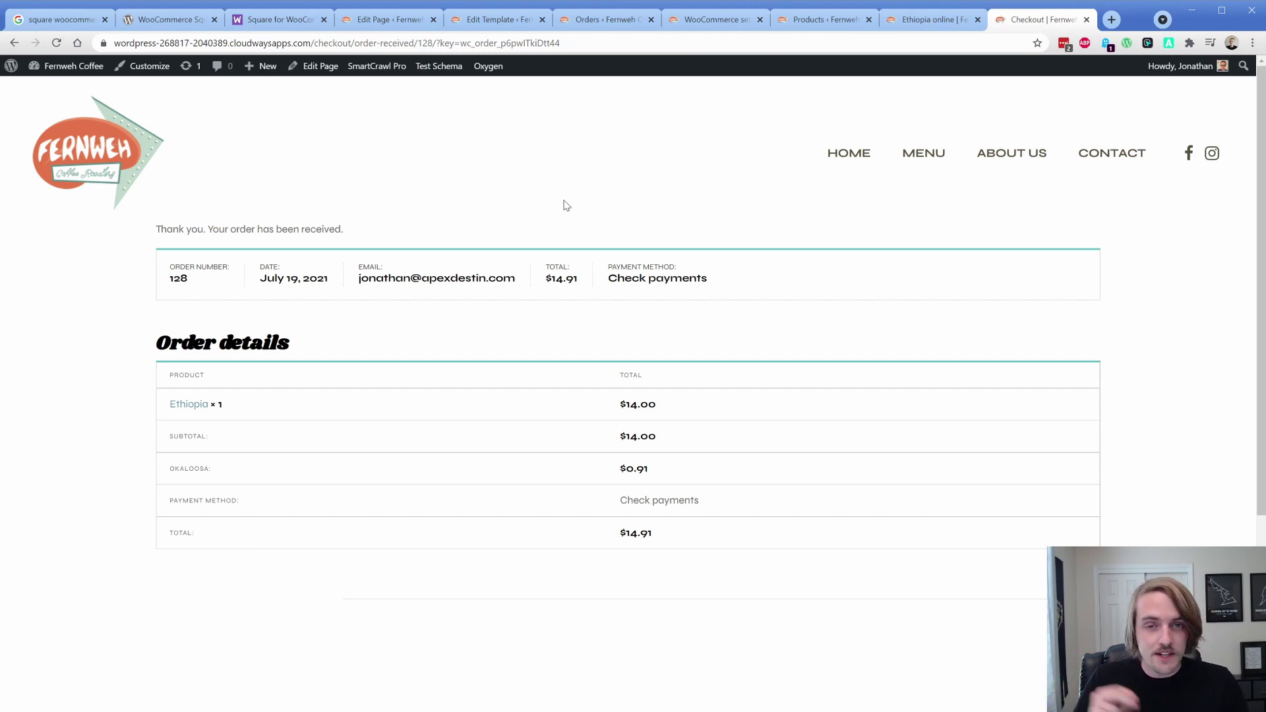
left_click(716, 19)
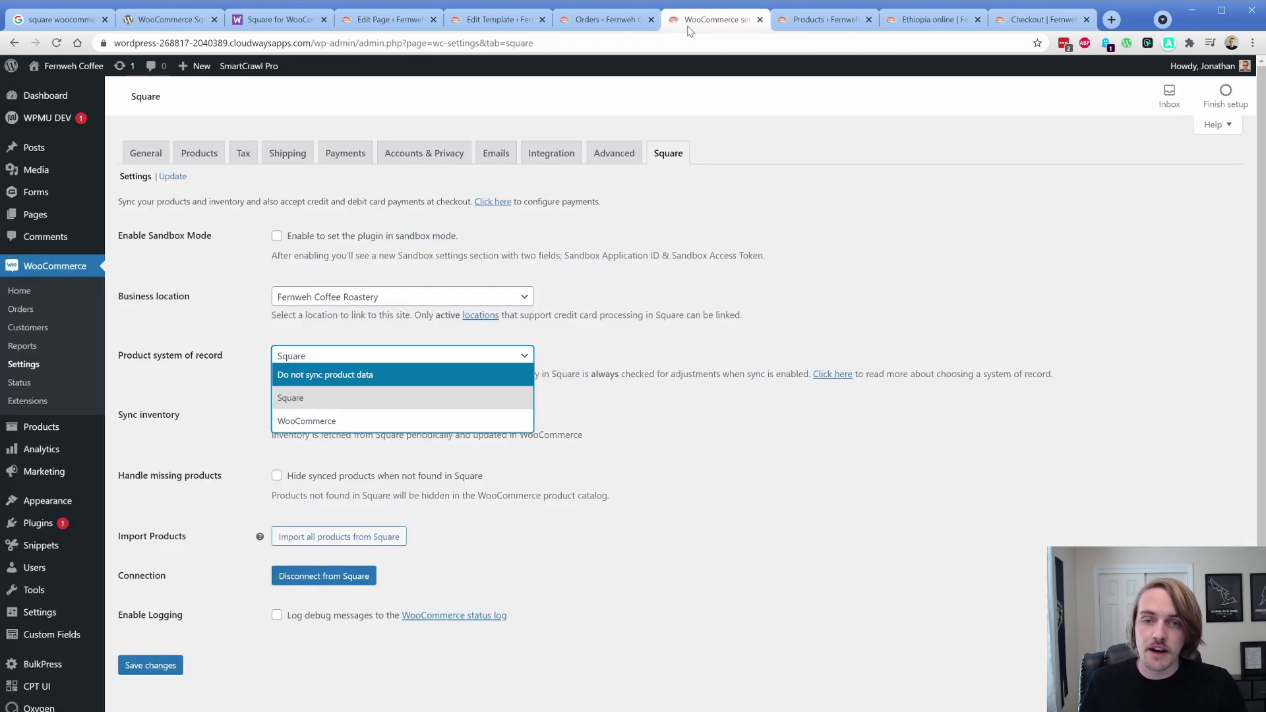
left_click(241, 321)
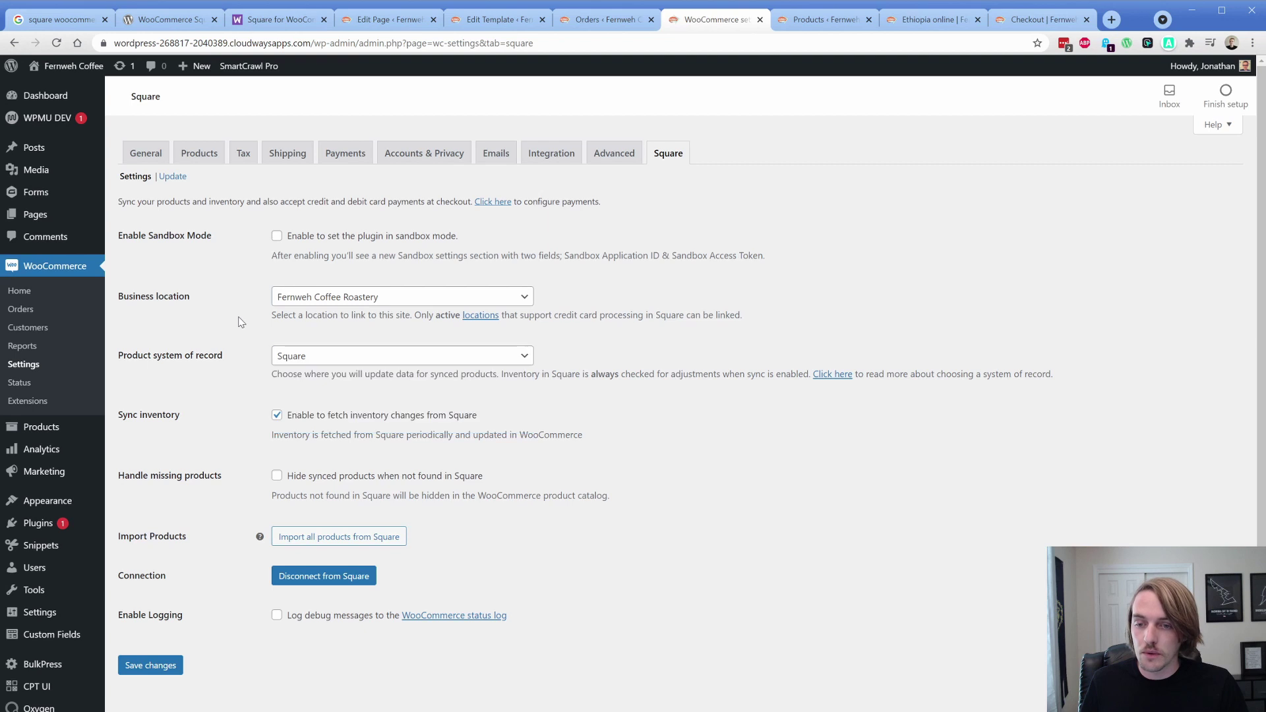
Step: Open the Square Update section and examine the latest and next product sync times
left_click(173, 181)
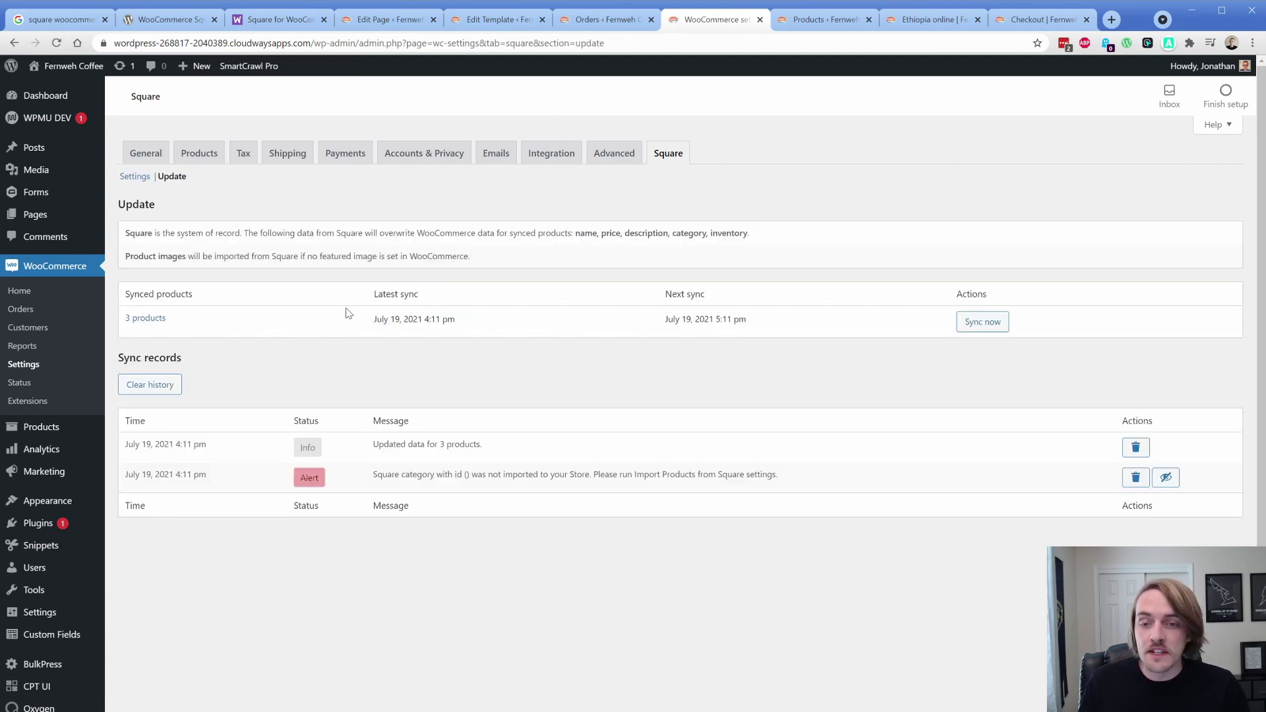
left_click_drag(455, 323, 427, 323)
left_click(476, 323)
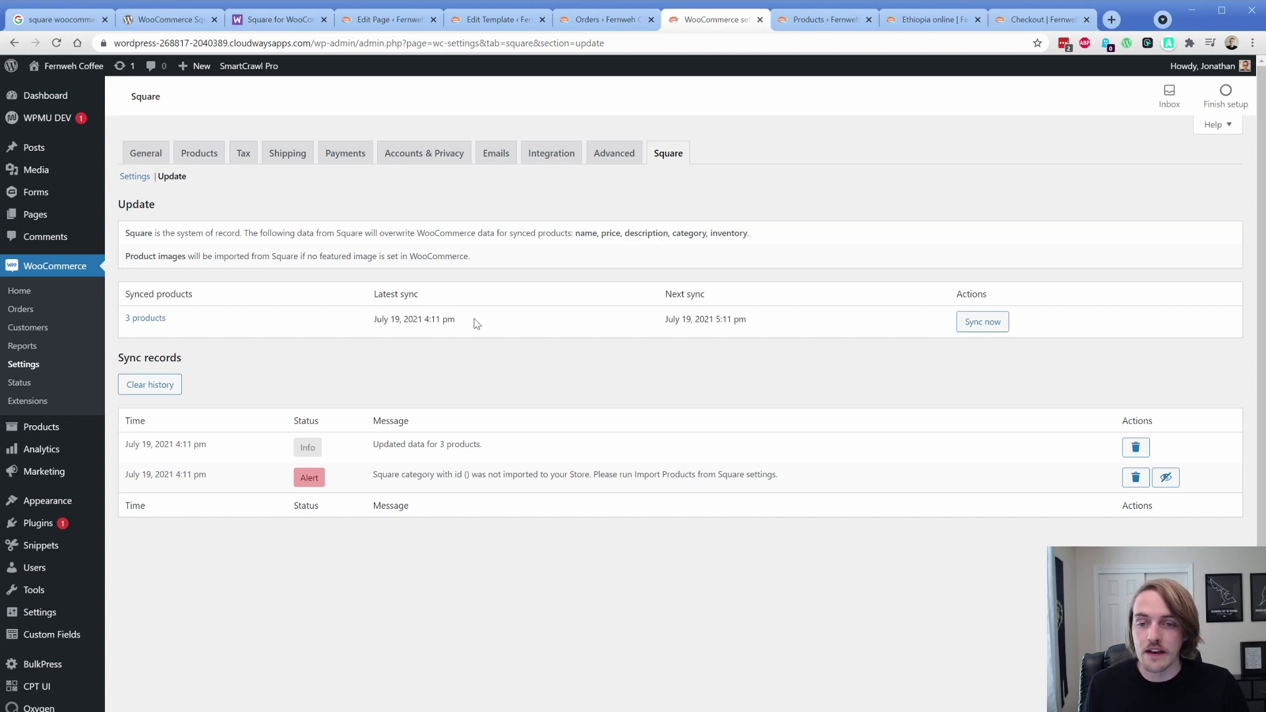
left_click_drag(718, 320, 771, 326)
left_click(773, 327)
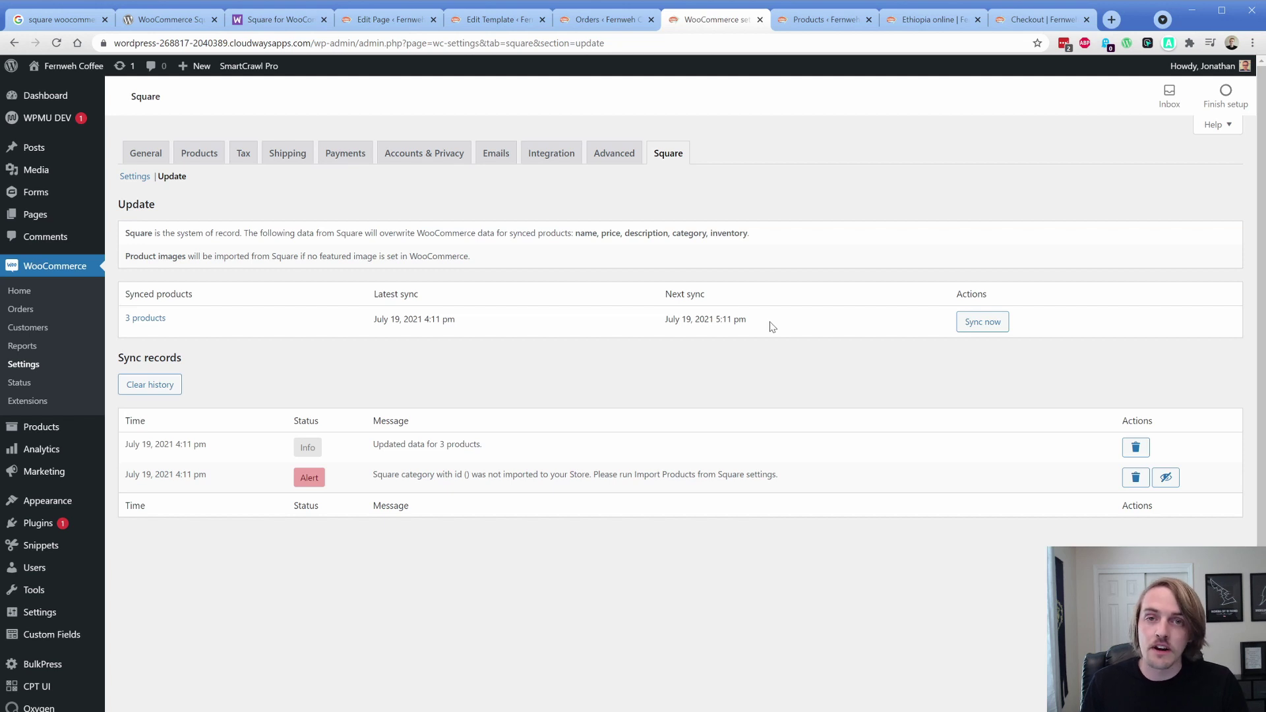
left_click_drag(743, 318, 393, 331)
left_click(489, 330)
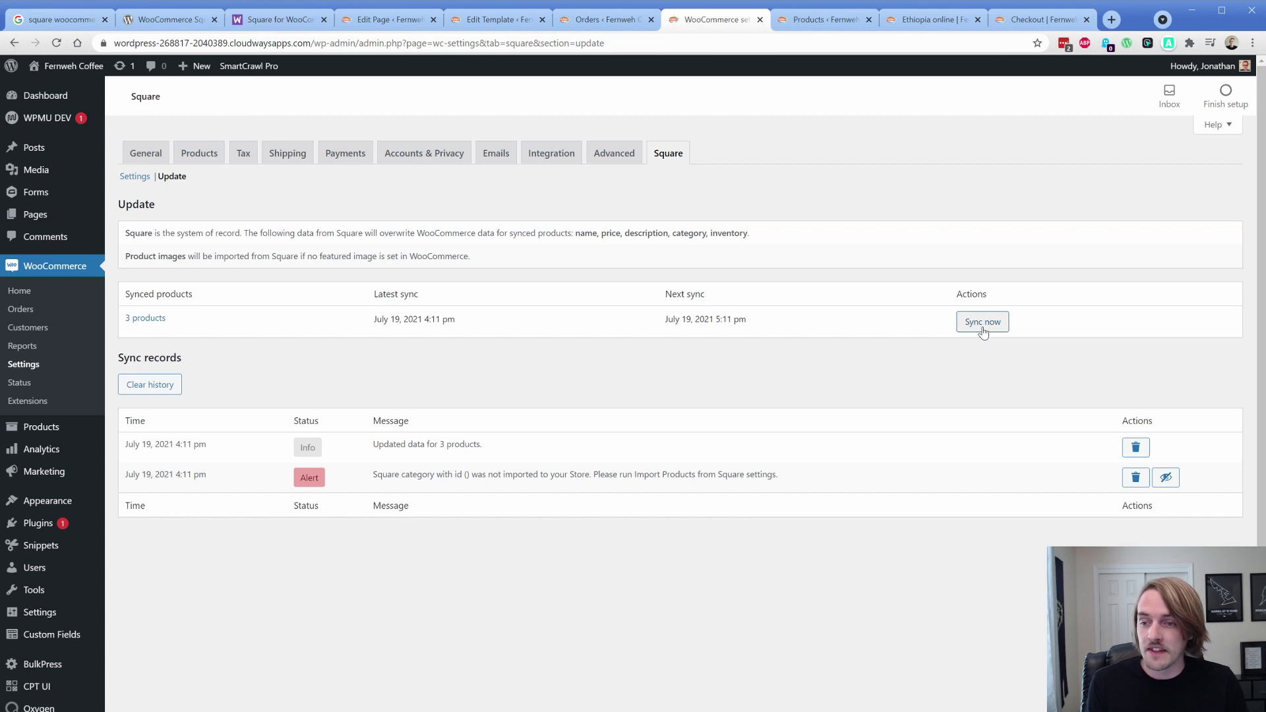
Step: Review the import-all-products dialog in the Square settings, cancel it, and view the product system of record options
left_click(131, 177)
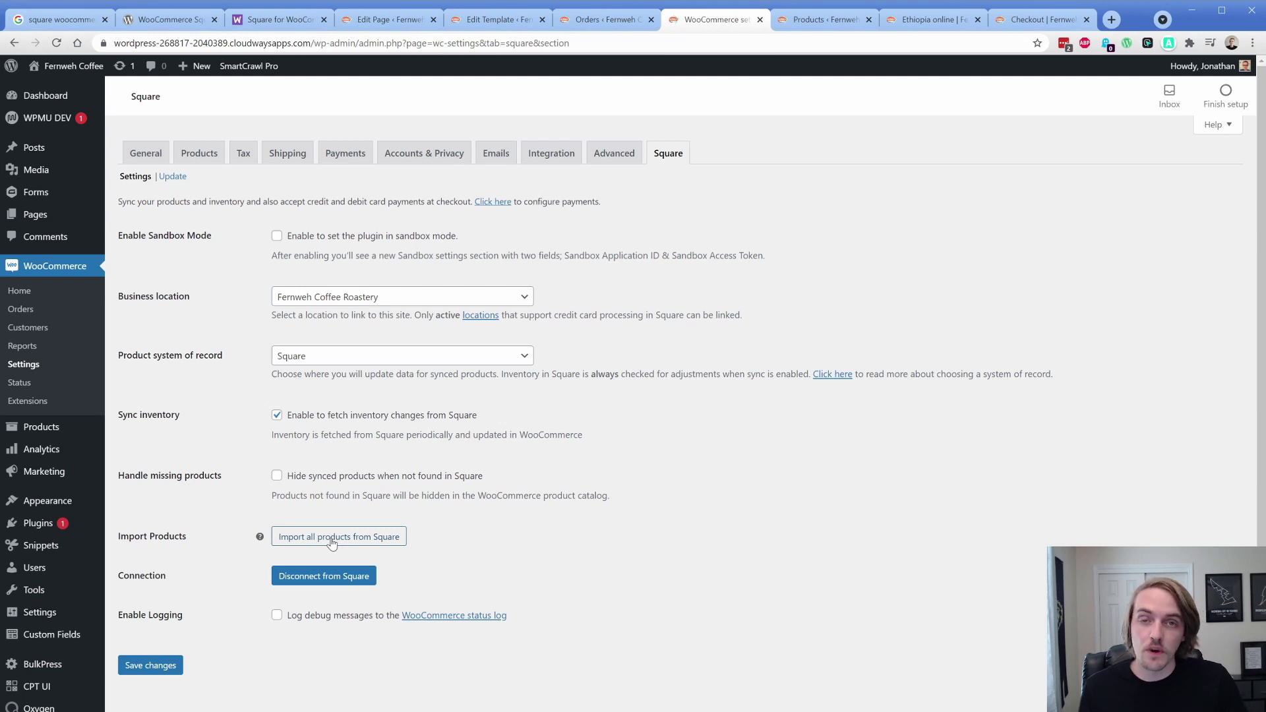
left_click(331, 543)
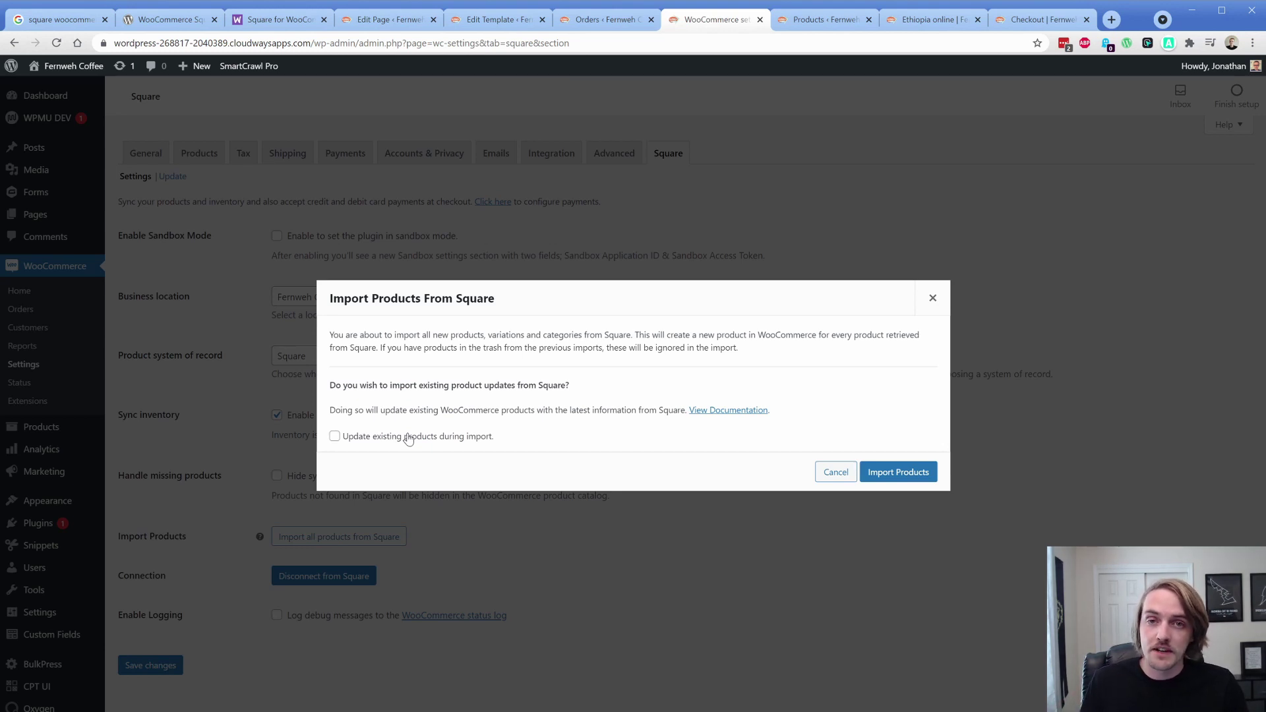
left_click(834, 474)
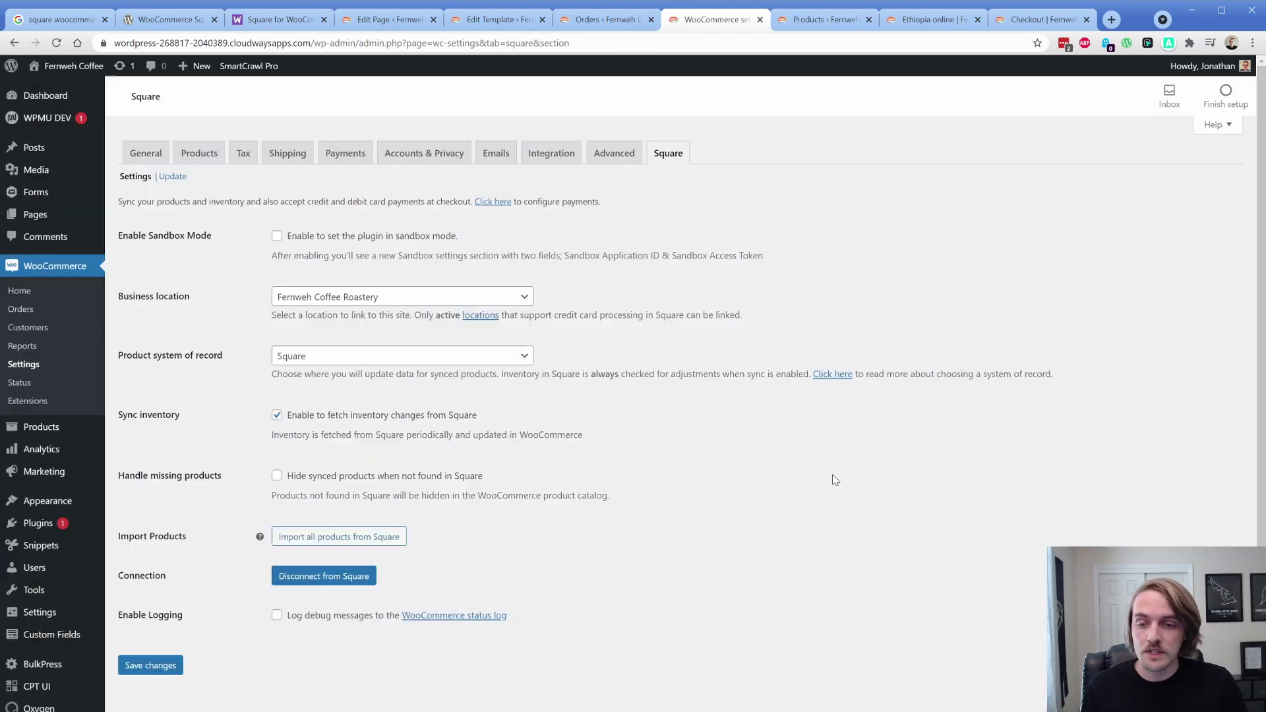
left_click(316, 364)
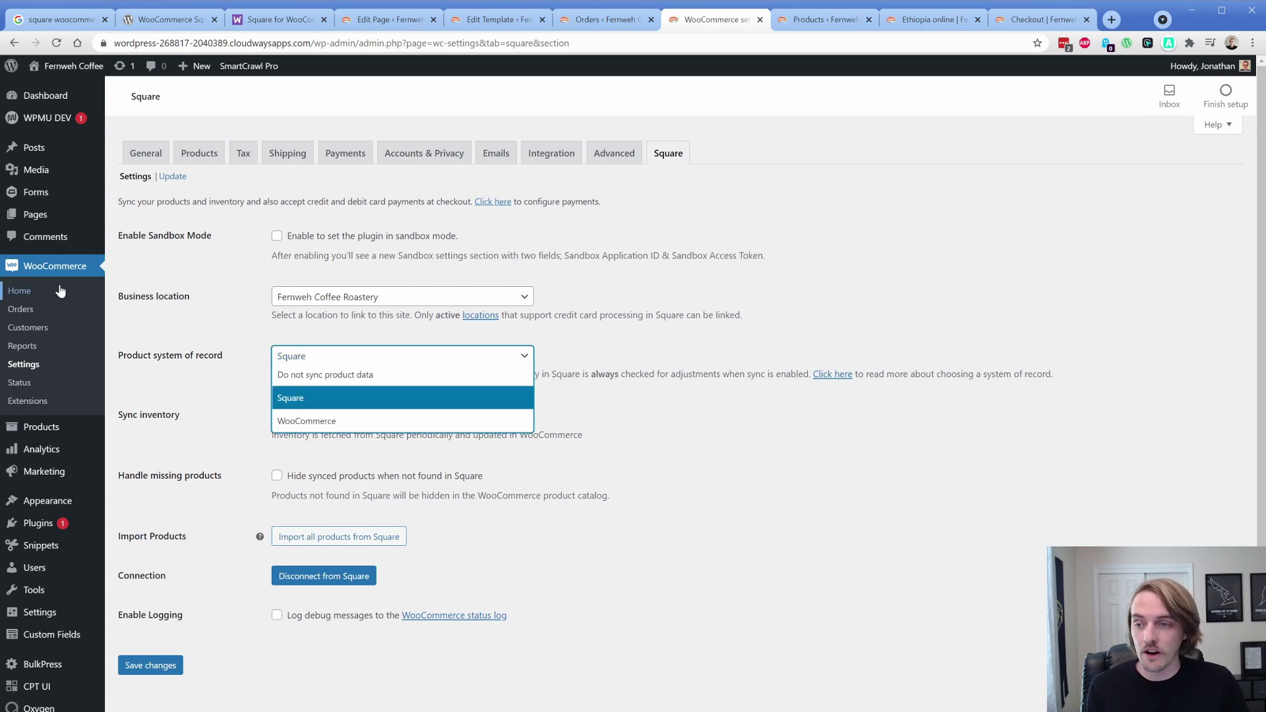
Step: Open the Brazil Online product for editing from the WooCommerce product list and show its inventory data
left_click(50, 420)
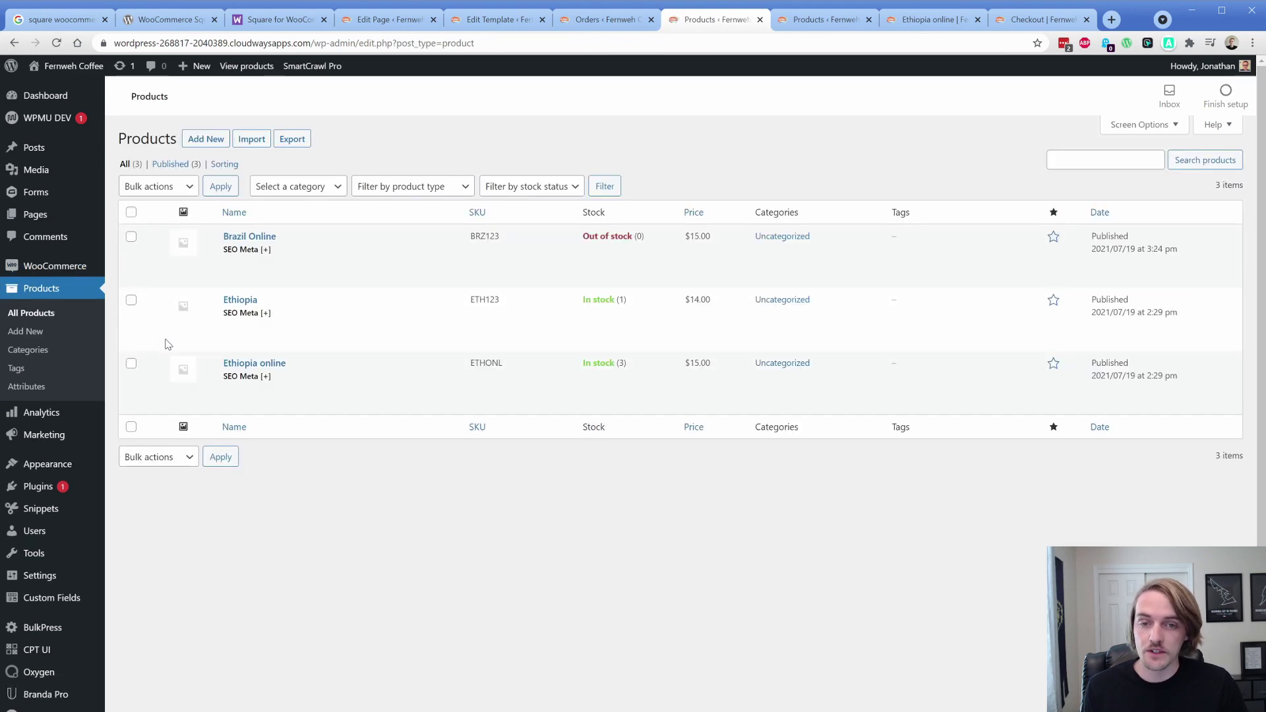
left_click(263, 263)
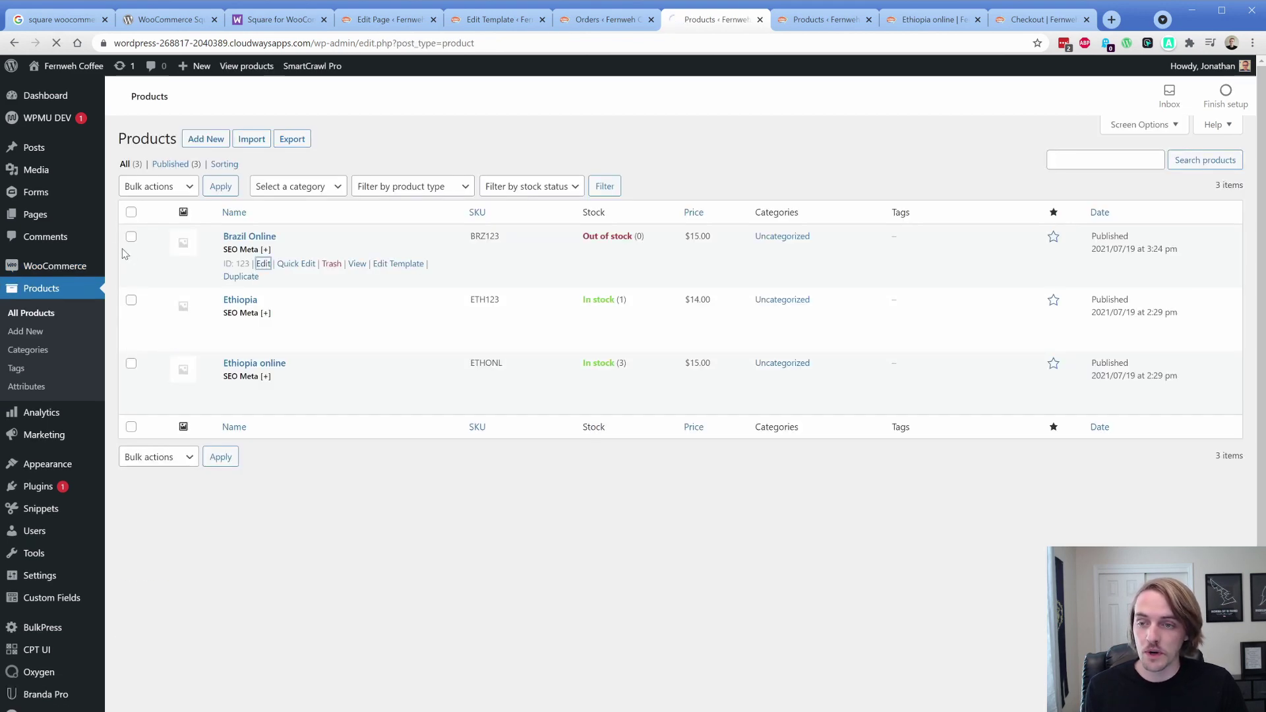
scroll(172, 271, "down", 10)
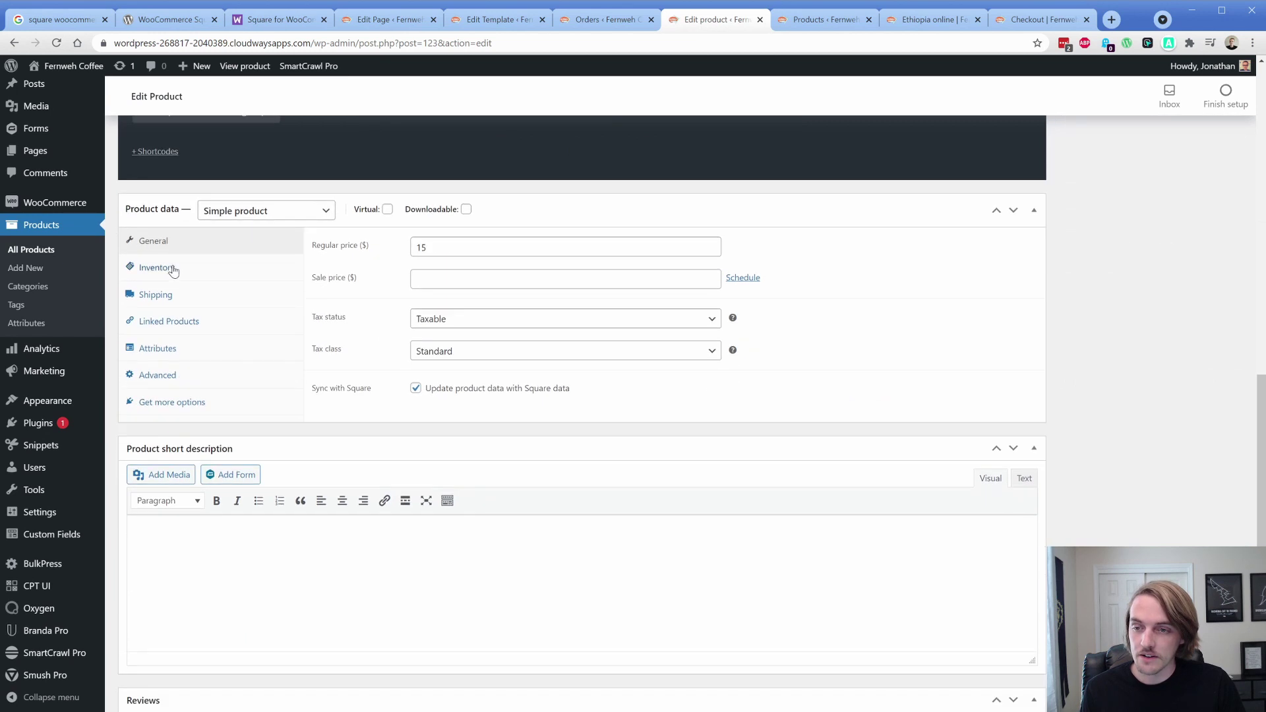
left_click(173, 269)
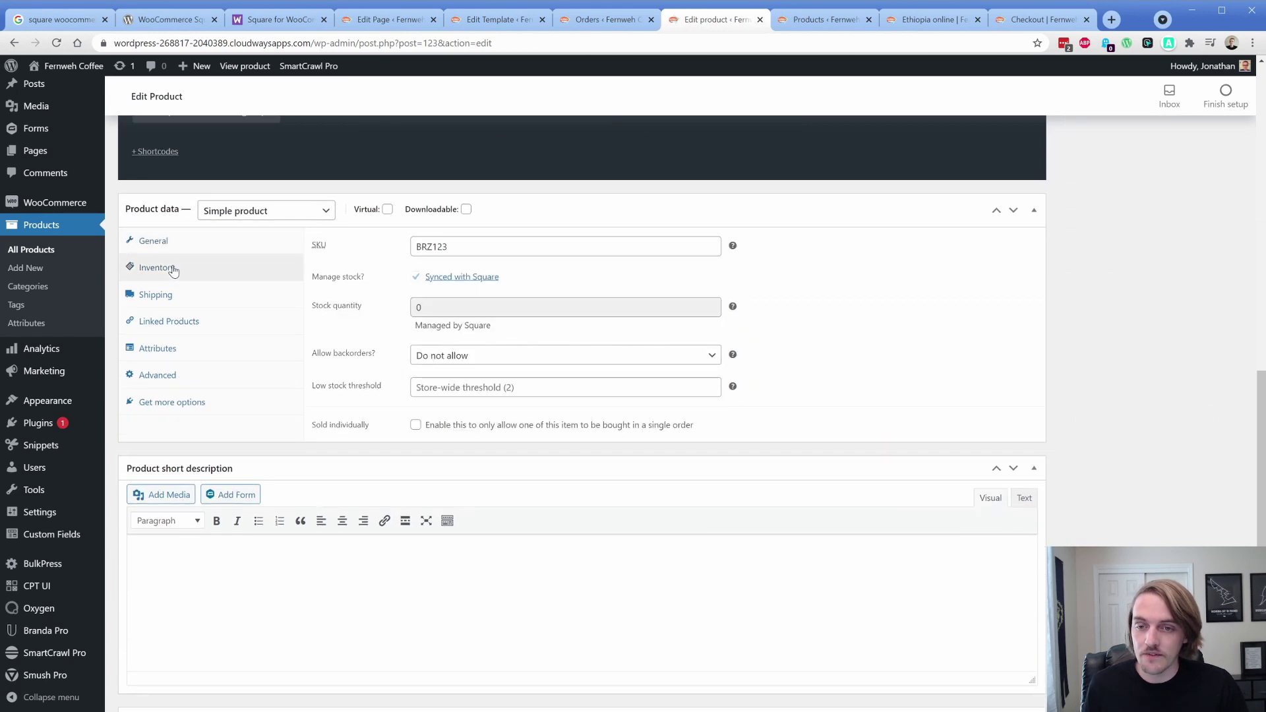
Step: Check whether the product's stock quantity can be edited and read the note on what manages it
left_click(429, 305)
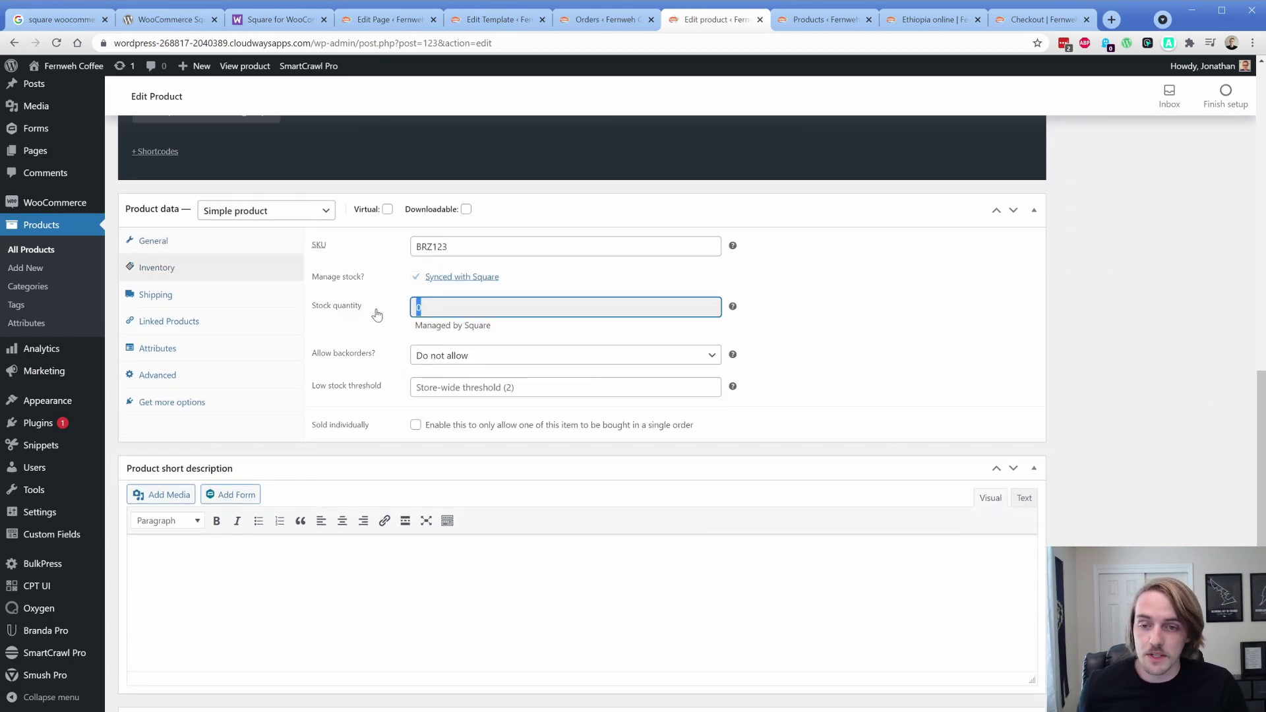
triple_click(450, 327)
left_click(372, 319)
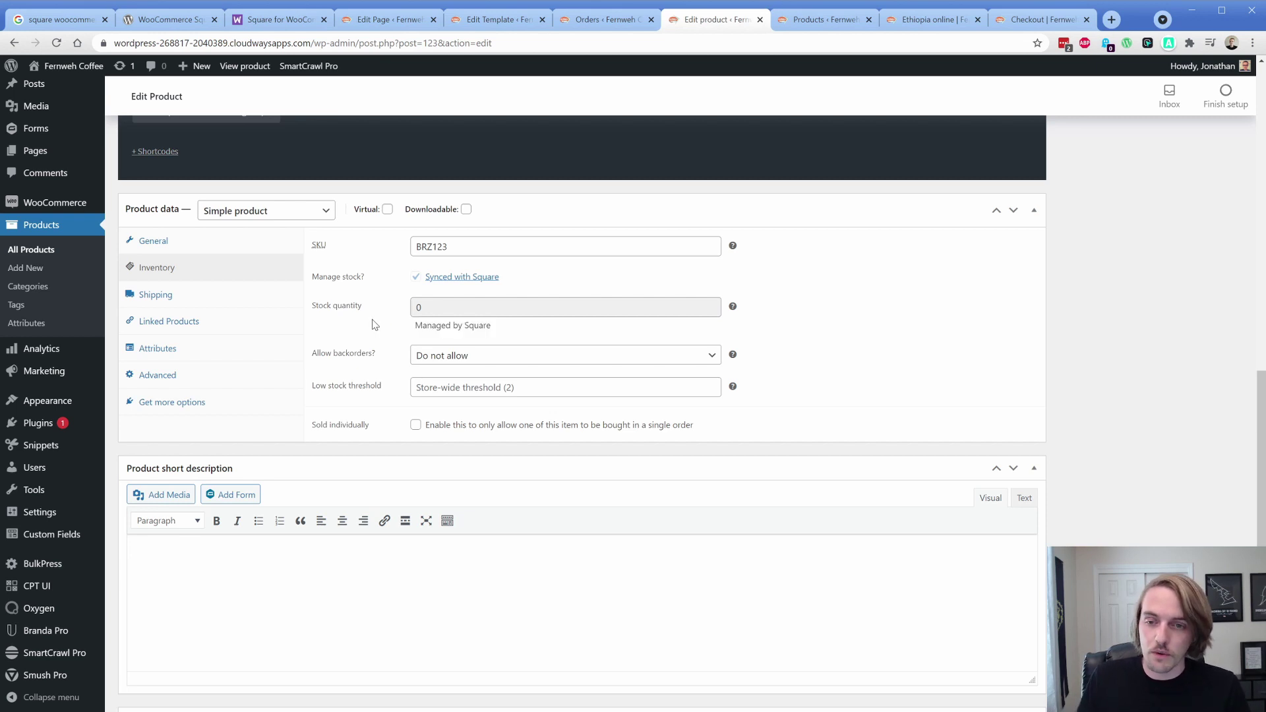
left_click(442, 311)
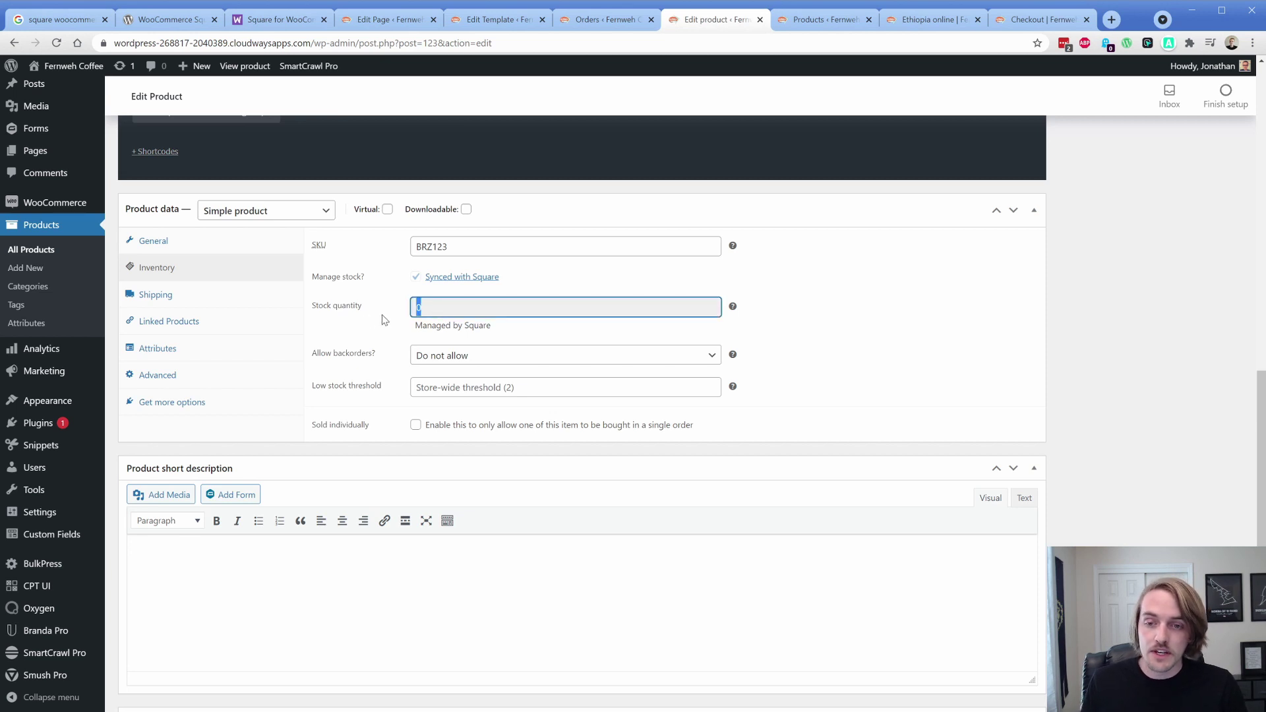
left_click(399, 321)
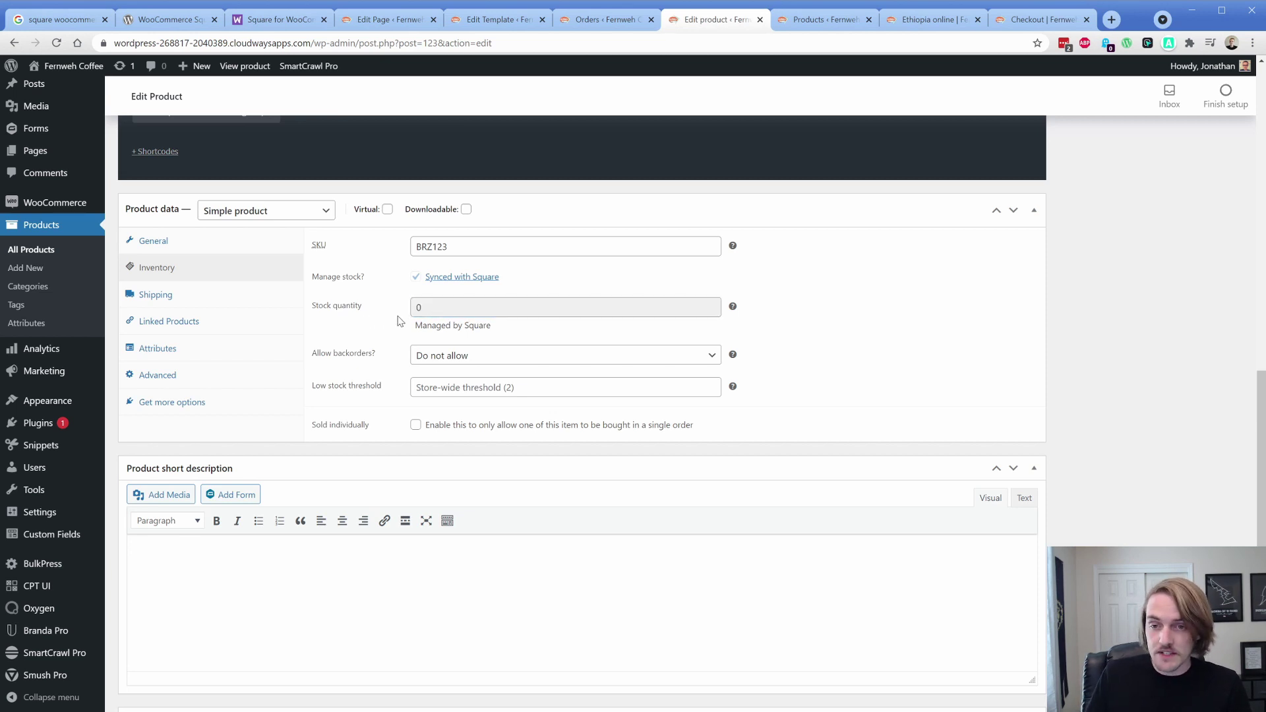
Step: Check the product's title, then return to its SKU and stock quantity in the inventory data
scroll(378, 366, "up", 11)
triple_click(203, 163)
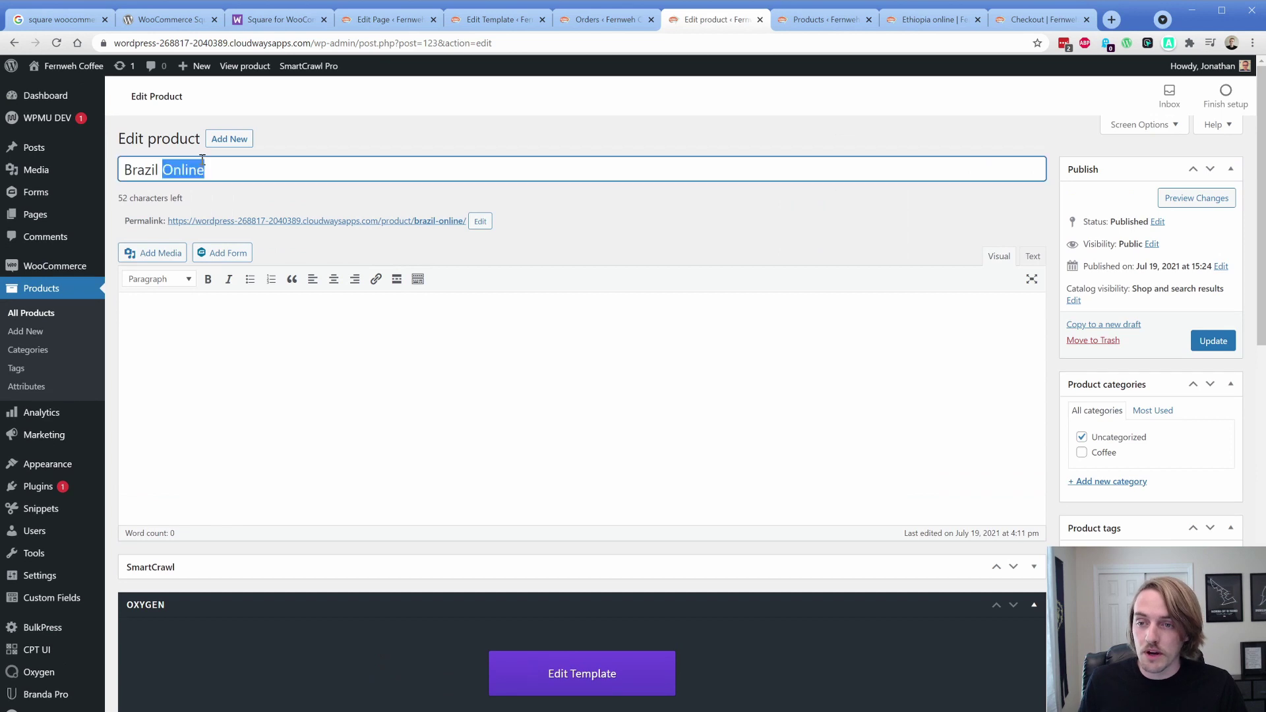
left_click(297, 175)
scroll(330, 284, "down", 10)
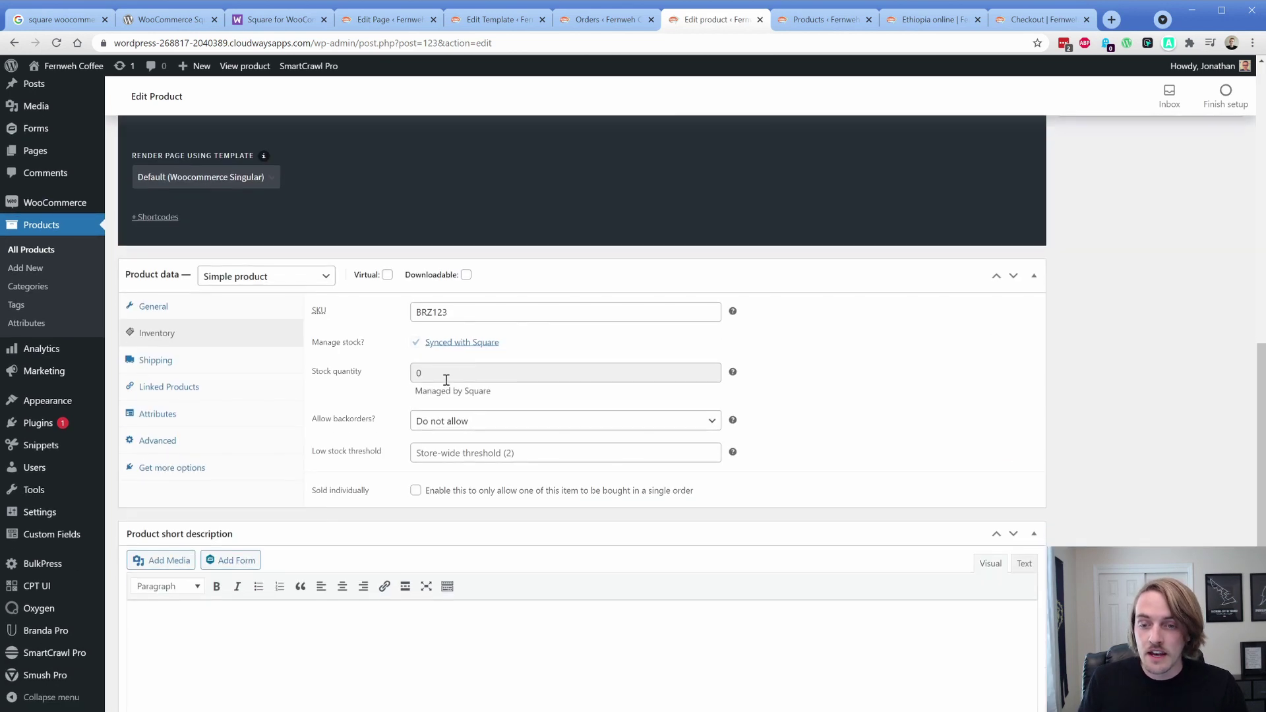
left_click(363, 385)
left_click(390, 402)
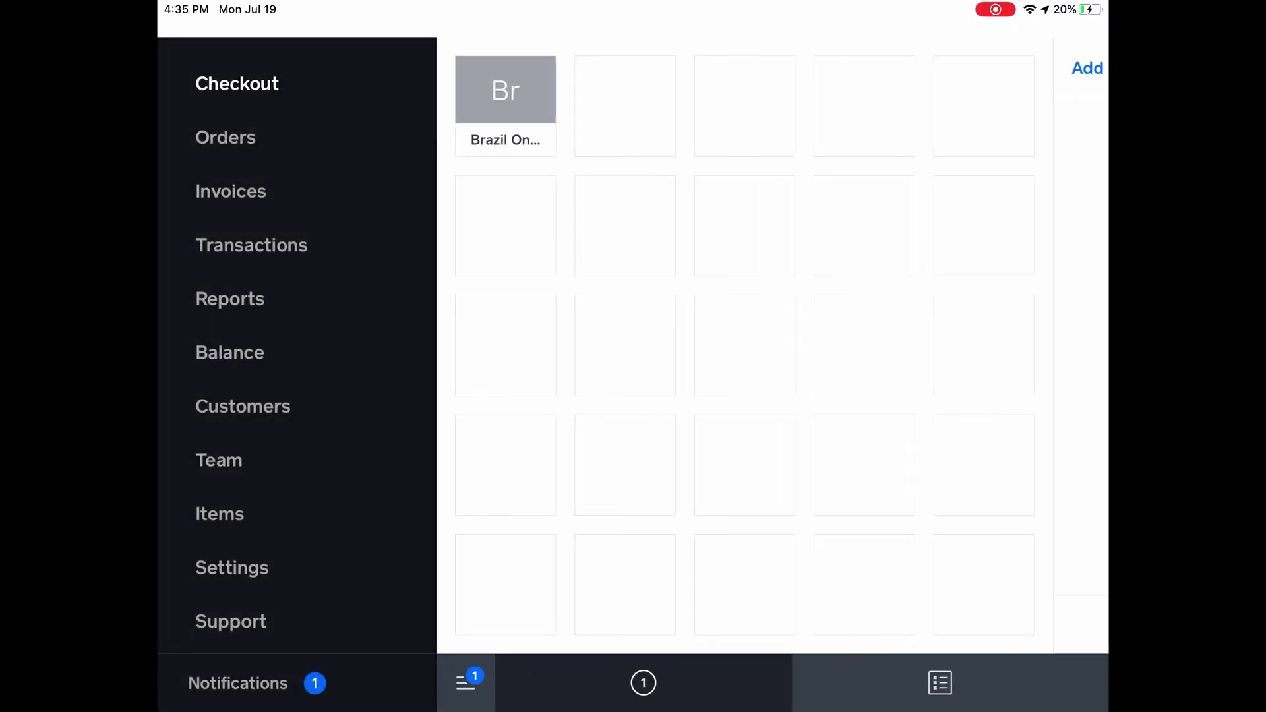
Step: Switch to the Square point-of-sale app and open the Brazil Online item's price and inventory details for editing
left_click(220, 514)
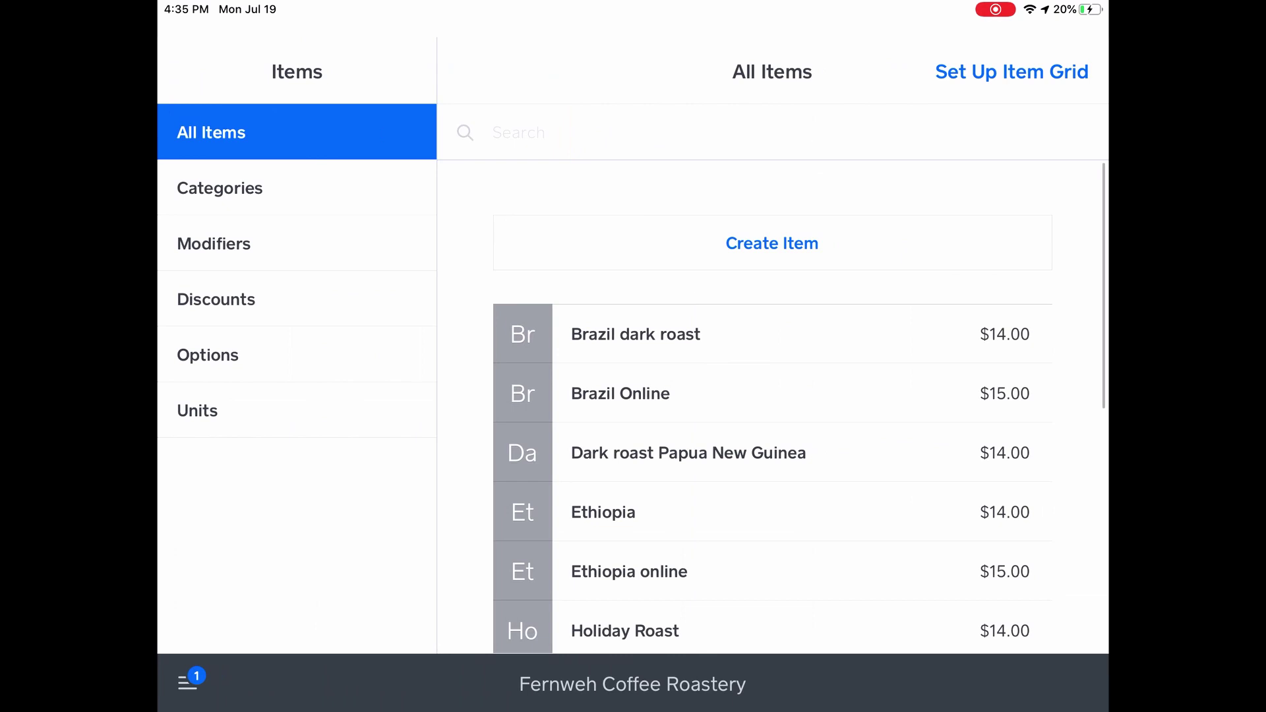
left_click(621, 394)
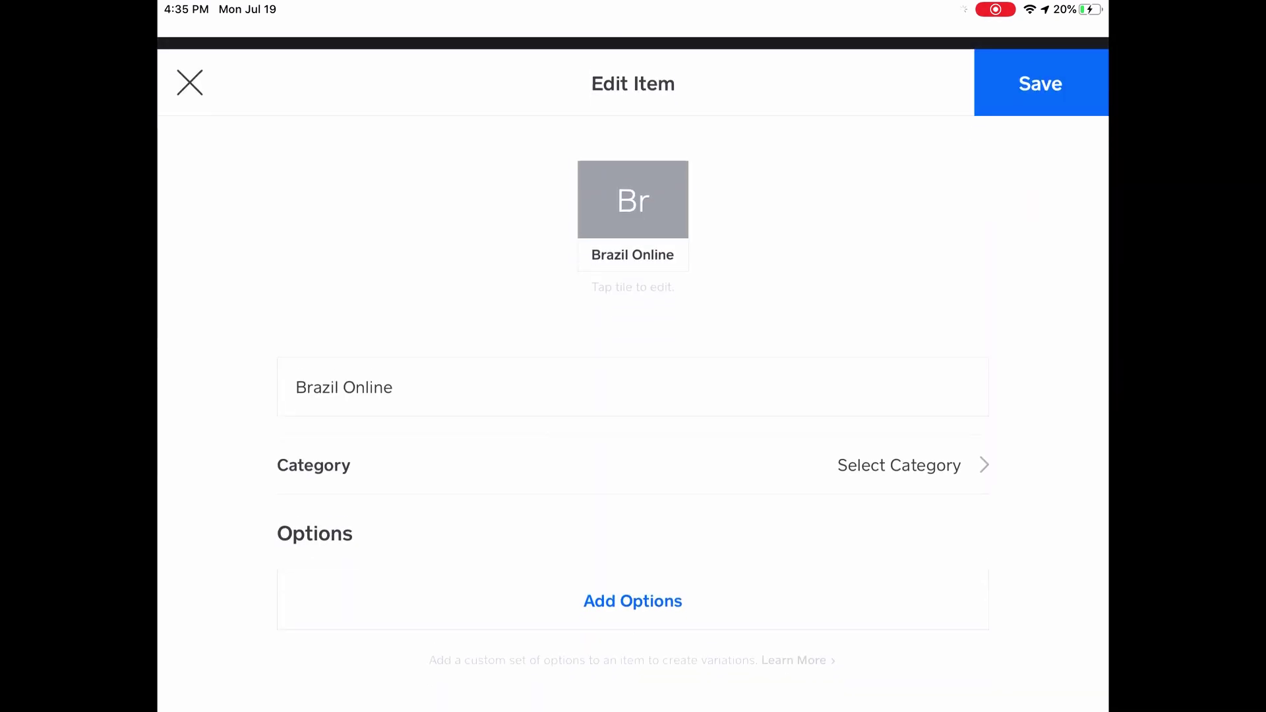
scroll(633, 396, "down", 8)
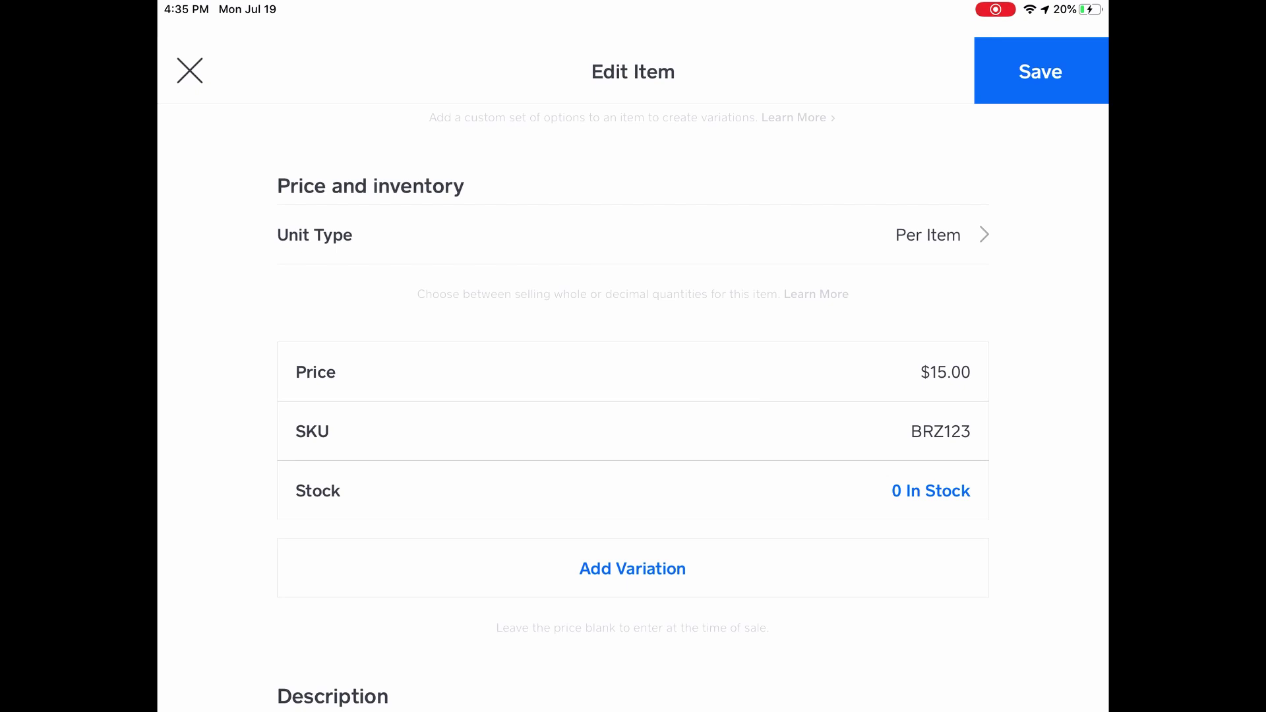
Step: Add 2 units to the Brazil Online item as Stock Received and save both the stock adjustment and the item
left_click(931, 491)
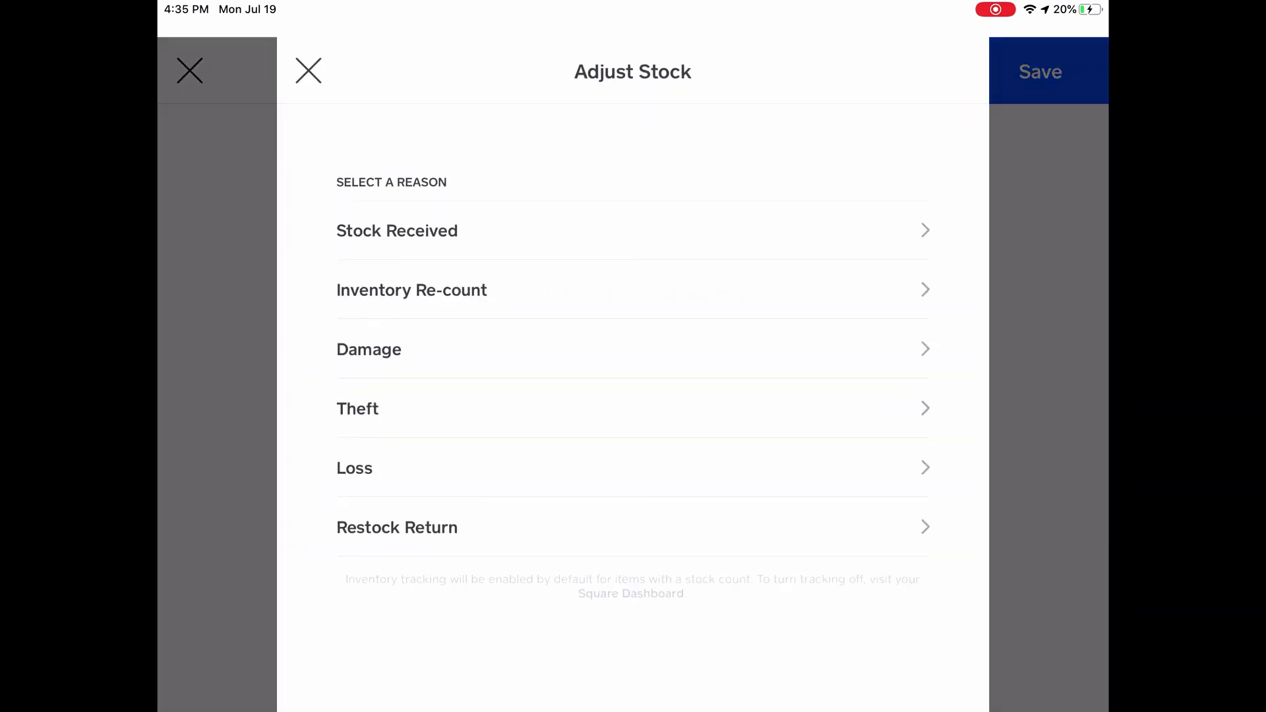
left_click(397, 230)
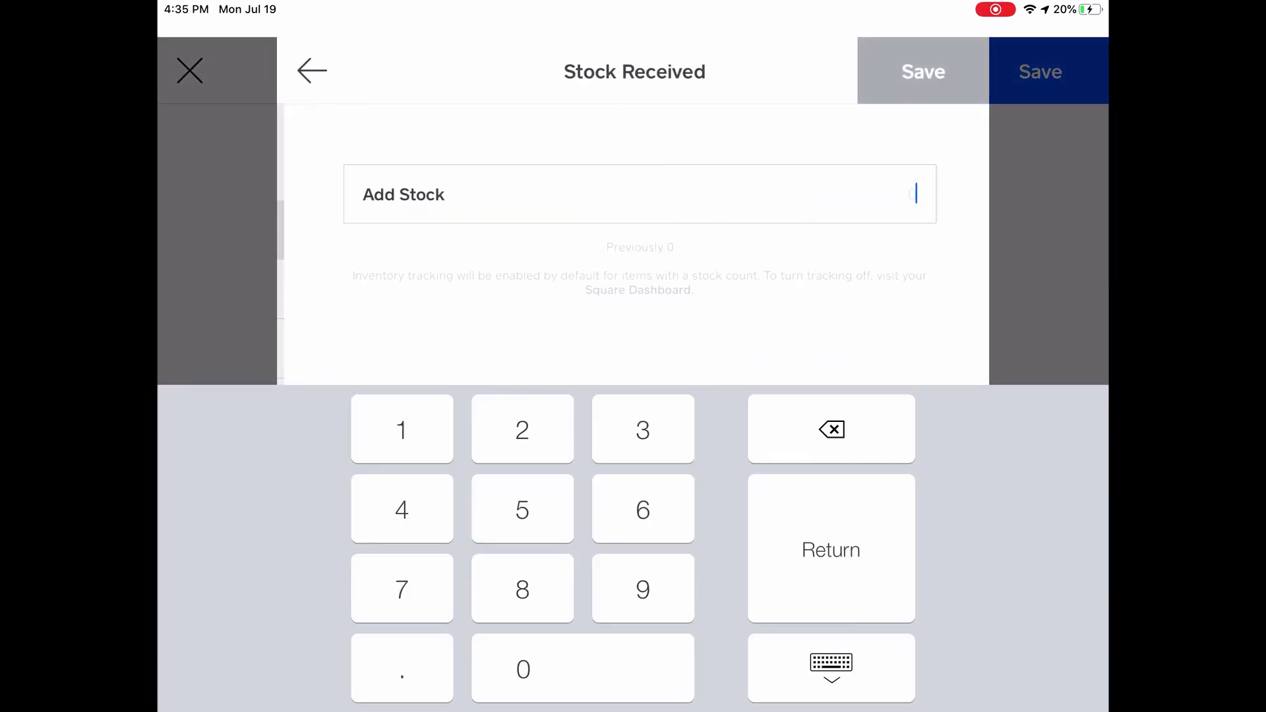
type("2")
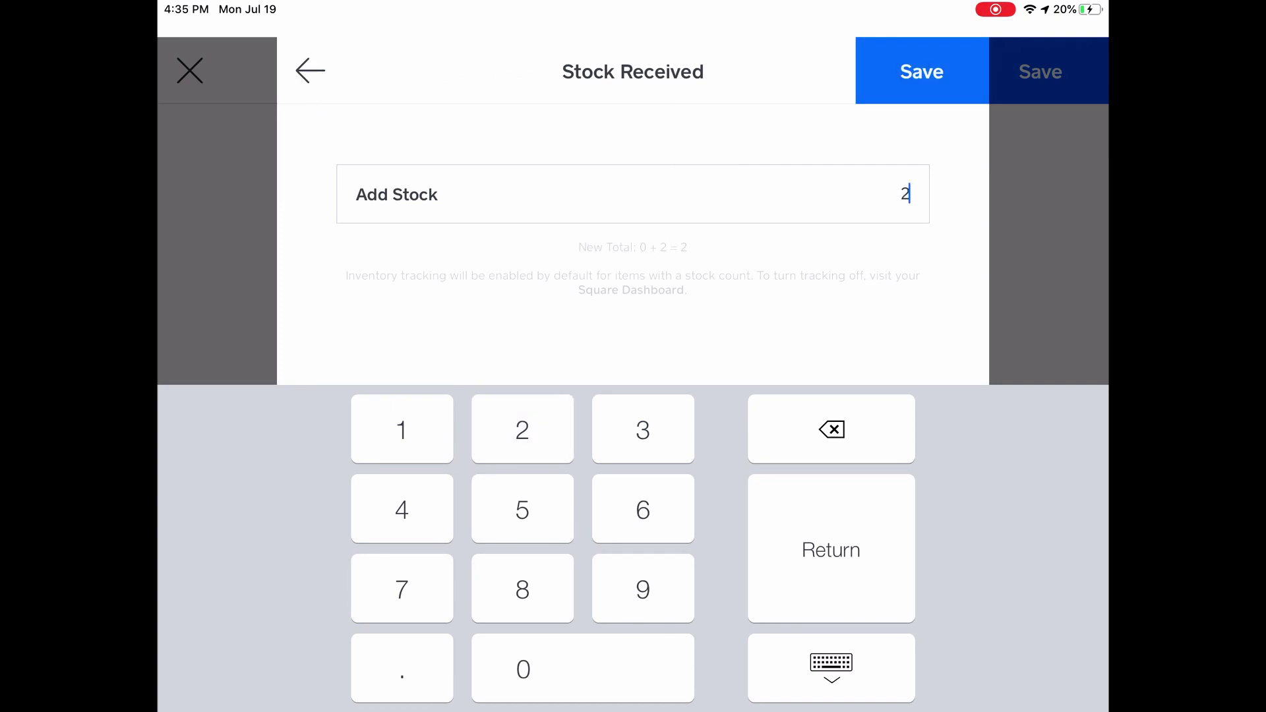
left_click(922, 71)
left_click(1041, 71)
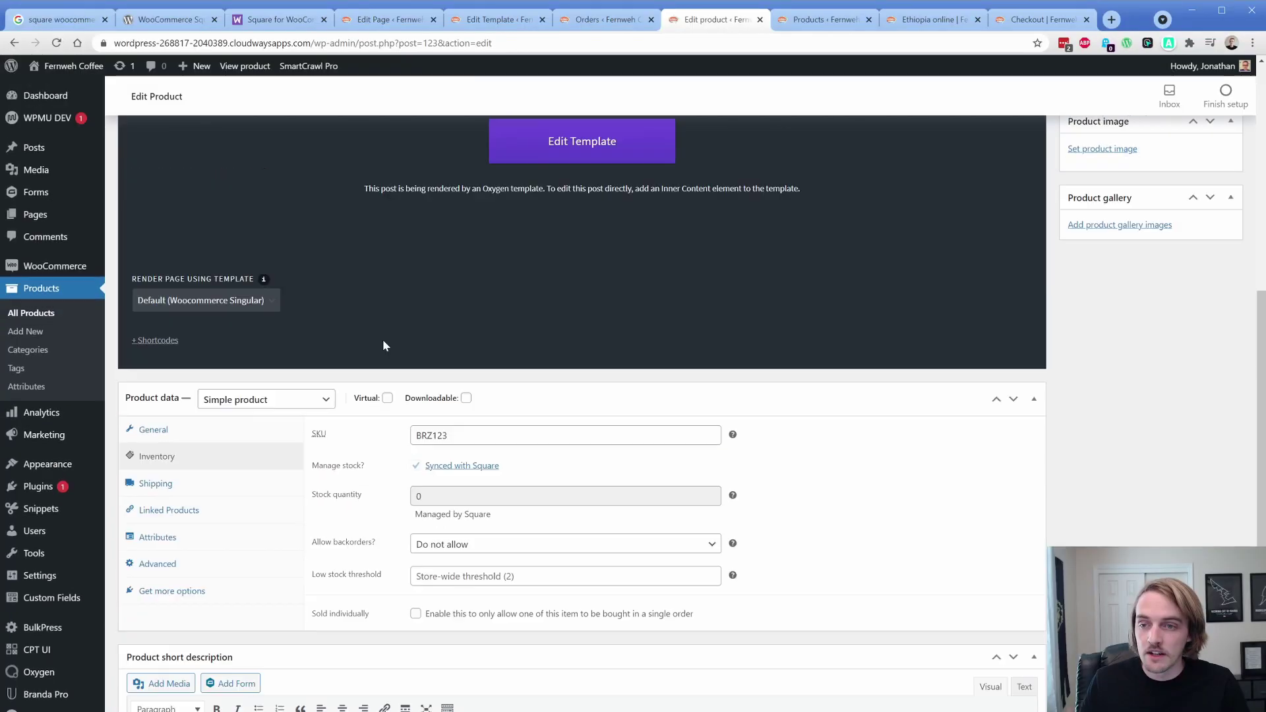
Step: Switch back to the WooCommerce product editor, reload the Brazil Online page and check its stock quantity in the inventory data
scroll(382, 339, "up", 10)
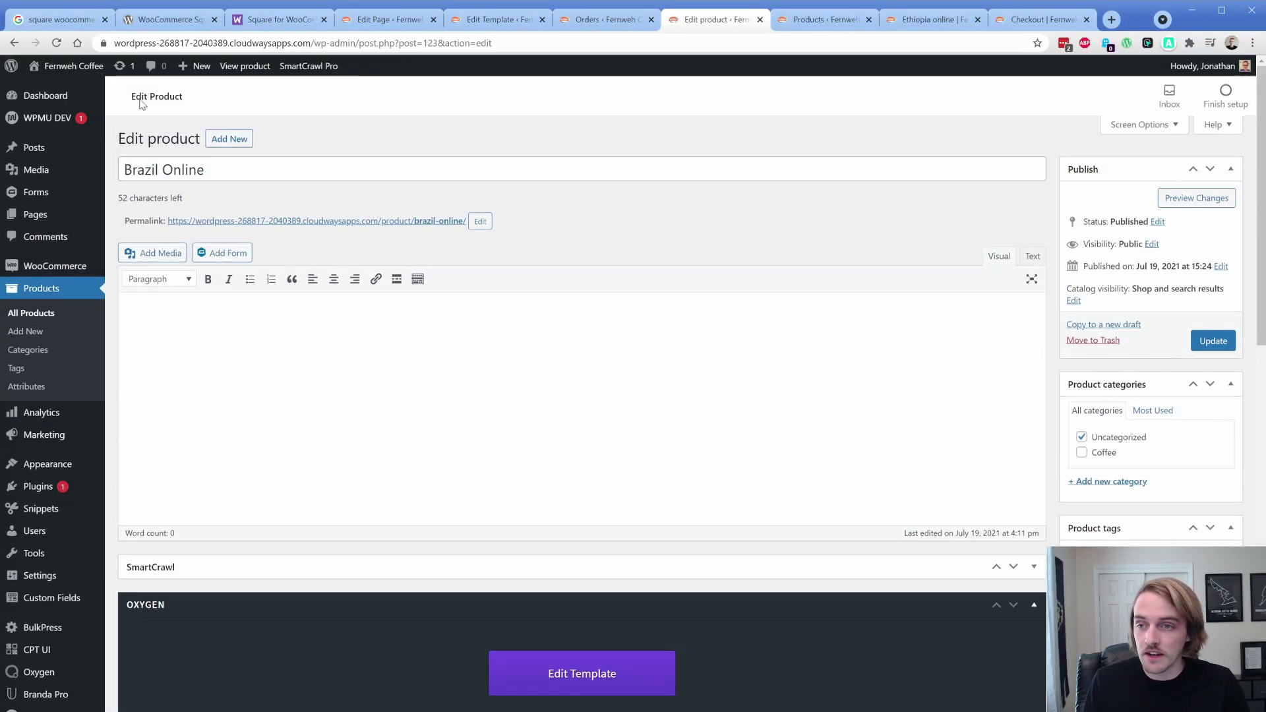
key("F5")
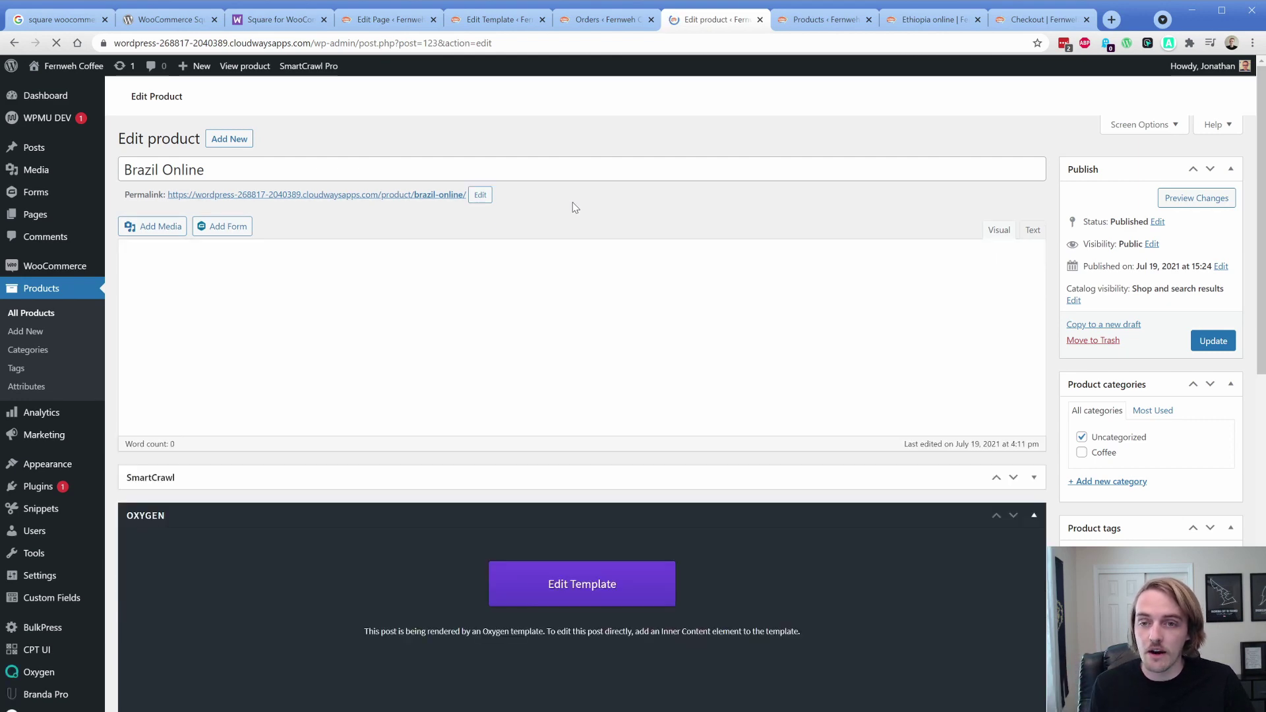
scroll(454, 248, "down", 10)
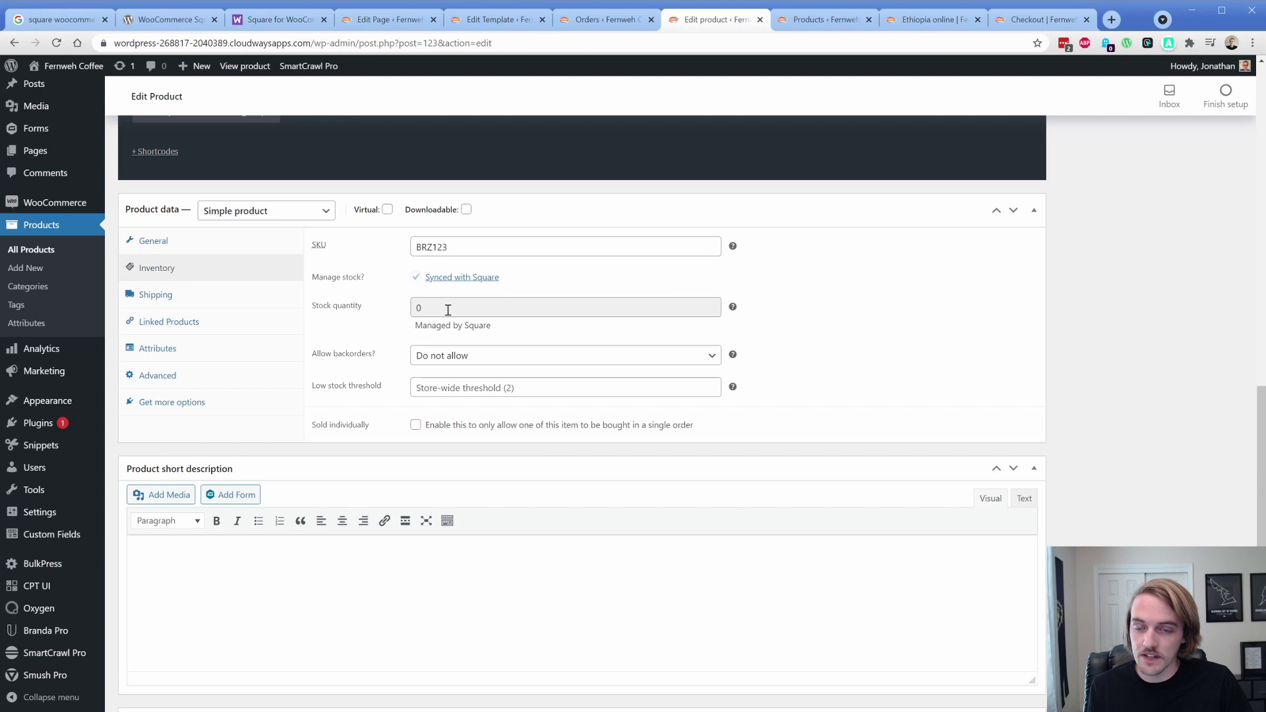
left_click_drag(448, 310, 384, 313)
left_click(393, 316)
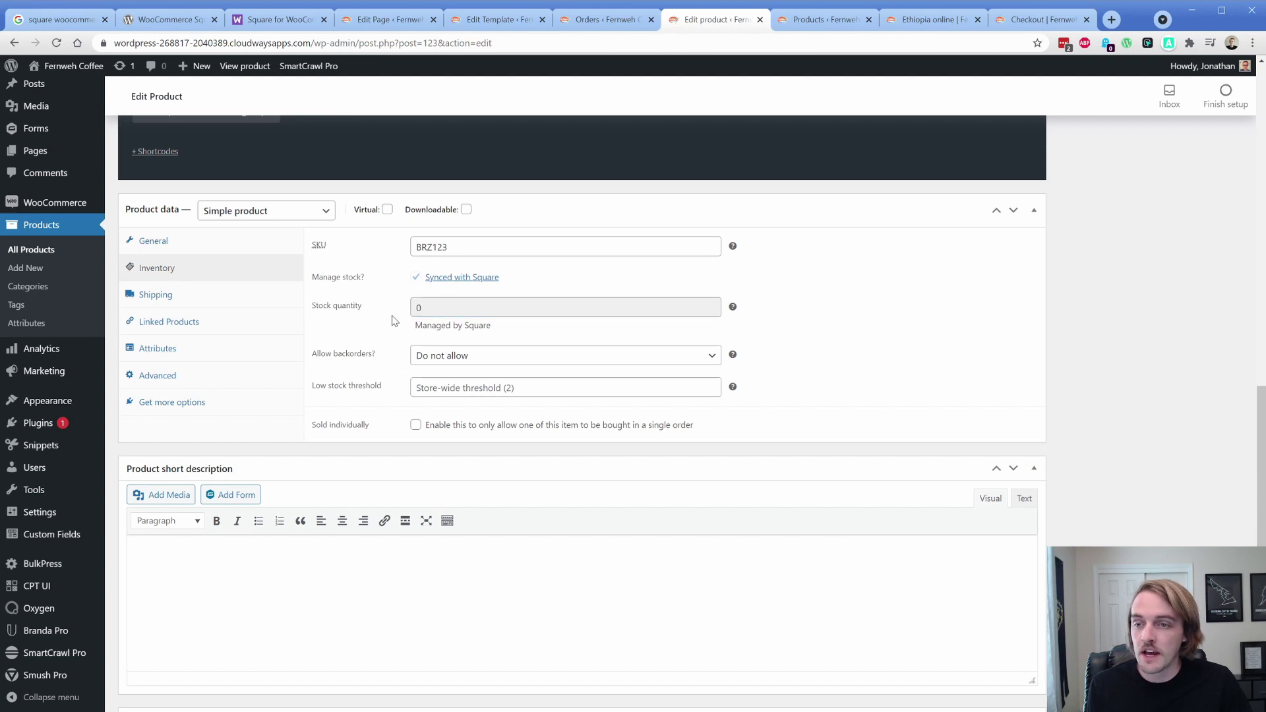
Step: Open the WooCommerce settings in a new browser tab and show the Update section of the Square settings
mouse_move(79, 199)
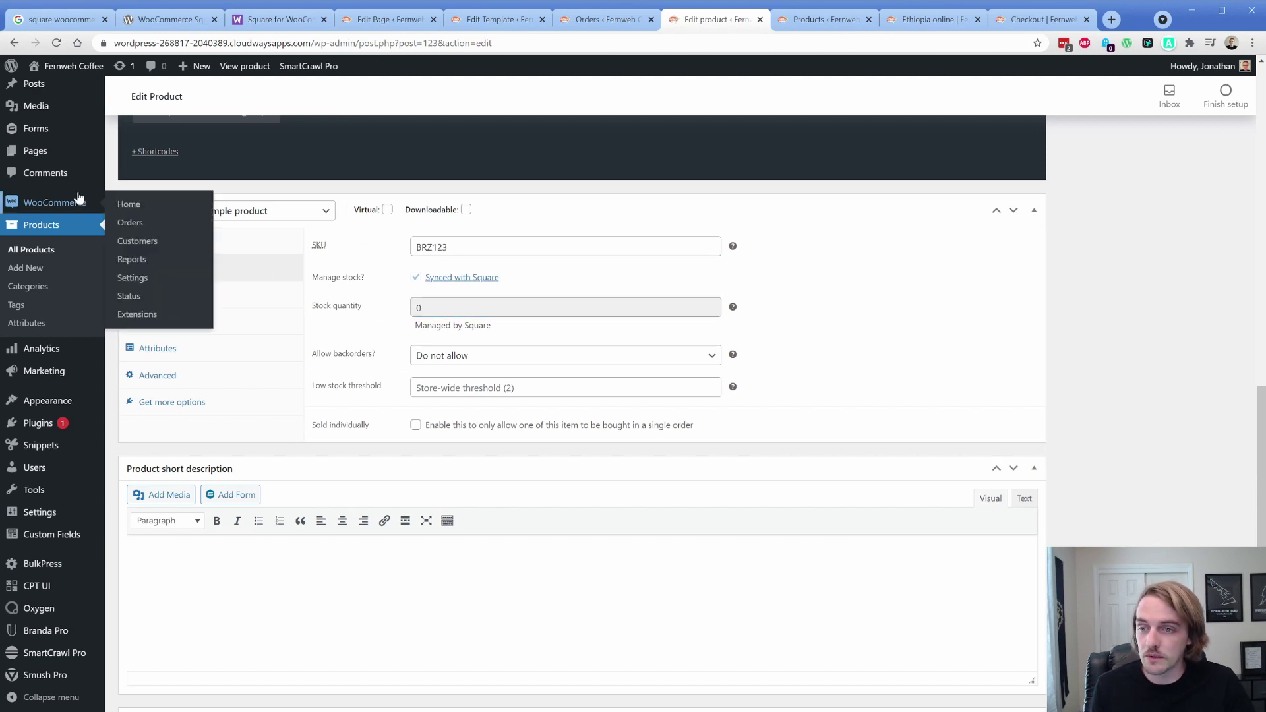
middle_click(147, 285)
left_click(754, 24)
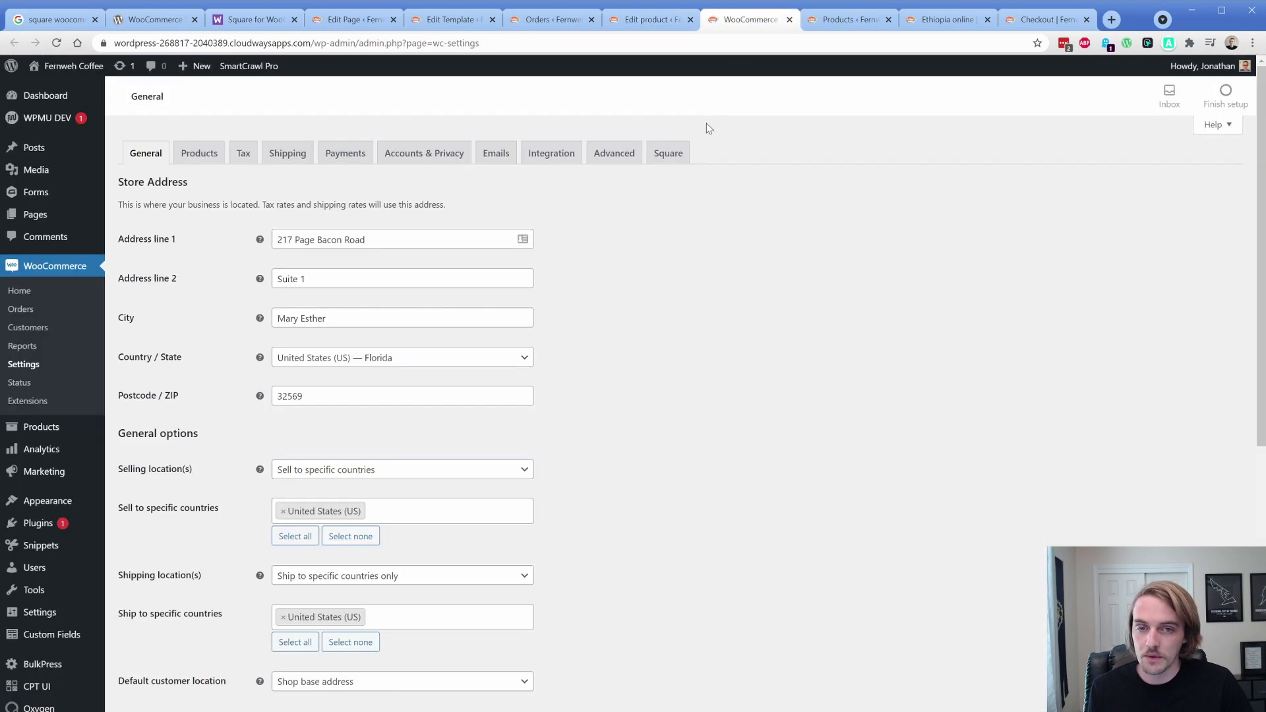
left_click(681, 155)
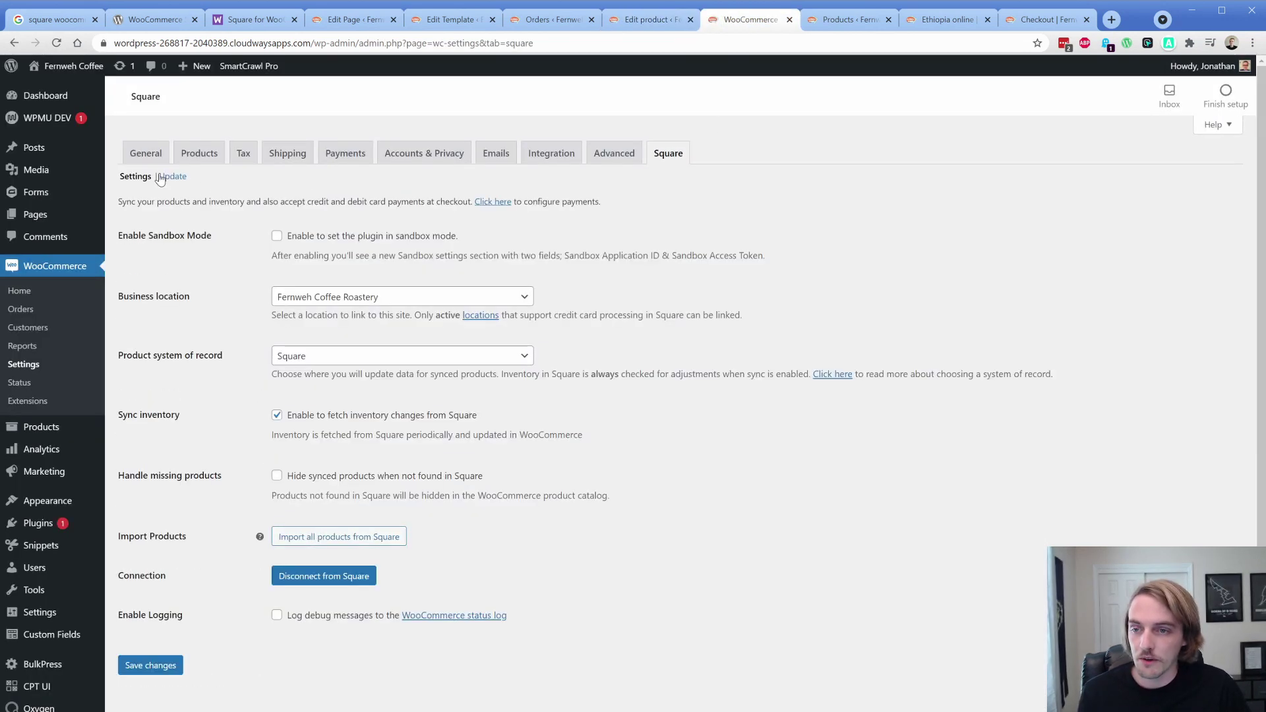
left_click(164, 178)
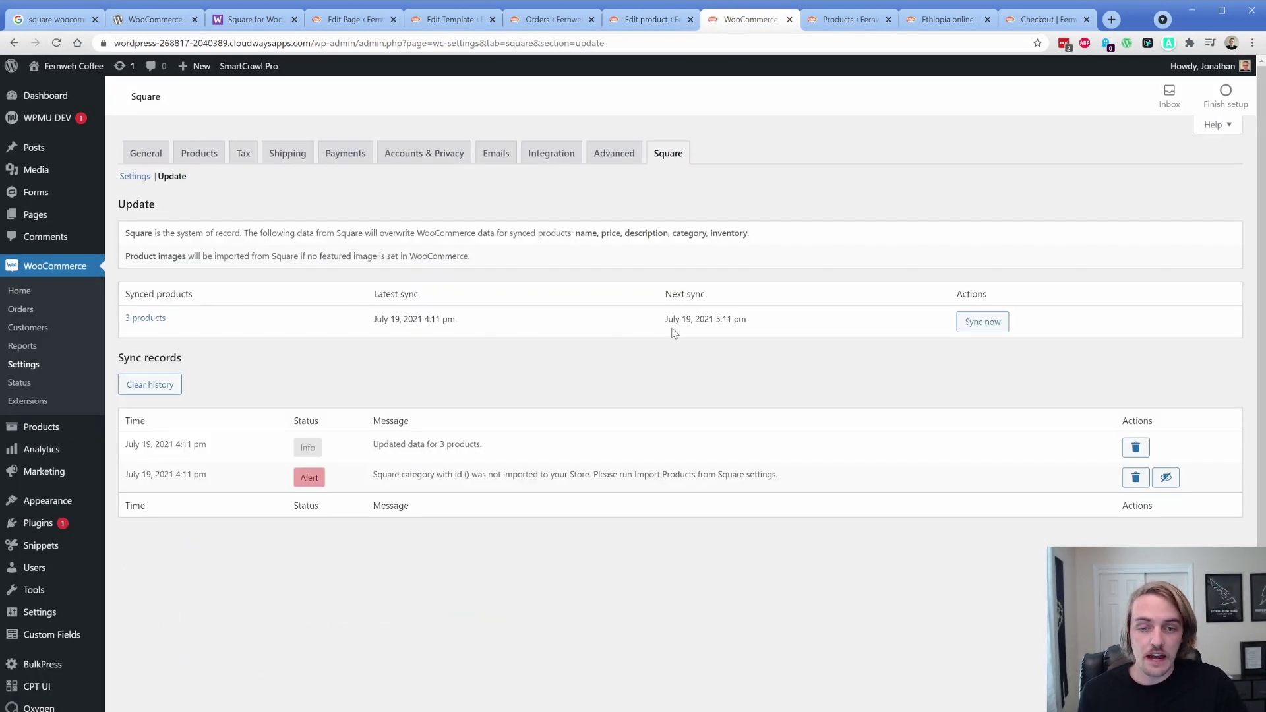
Step: Check the scheduled time of the next sync, then start an immediate product sync with Square
left_click_drag(659, 320, 797, 331)
left_click(797, 331)
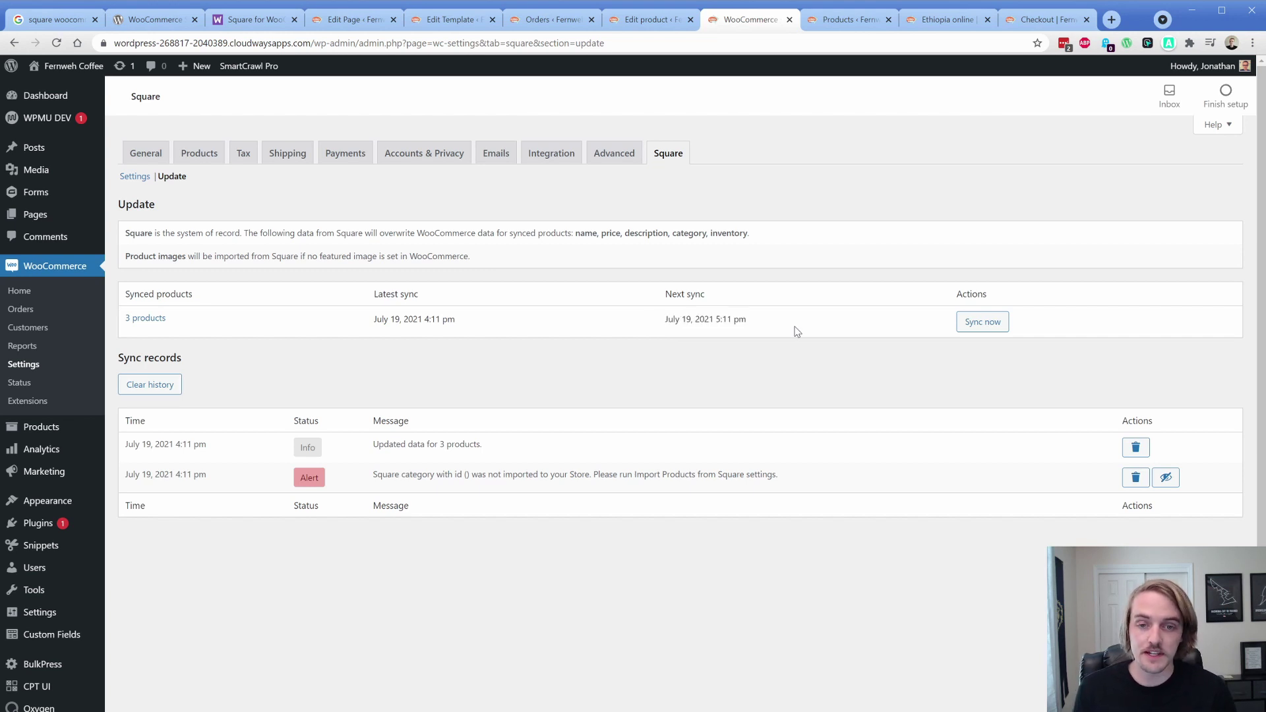
left_click_drag(755, 323, 714, 321)
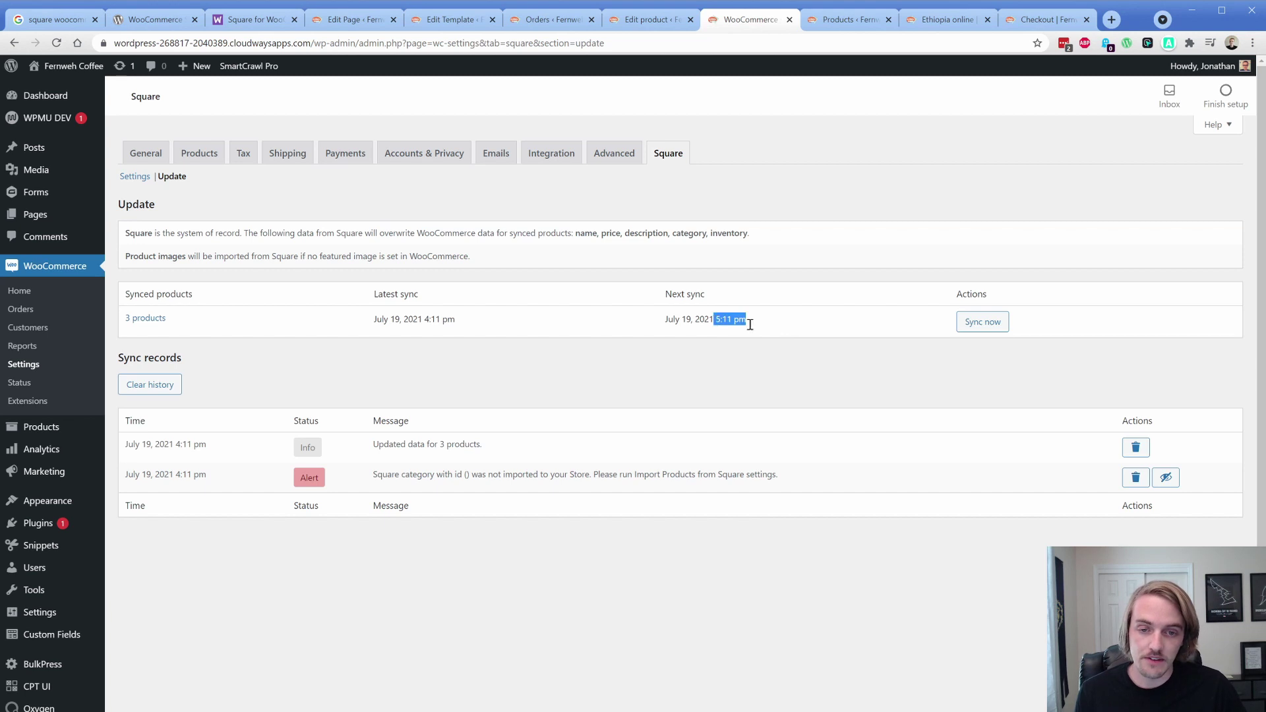
left_click(779, 330)
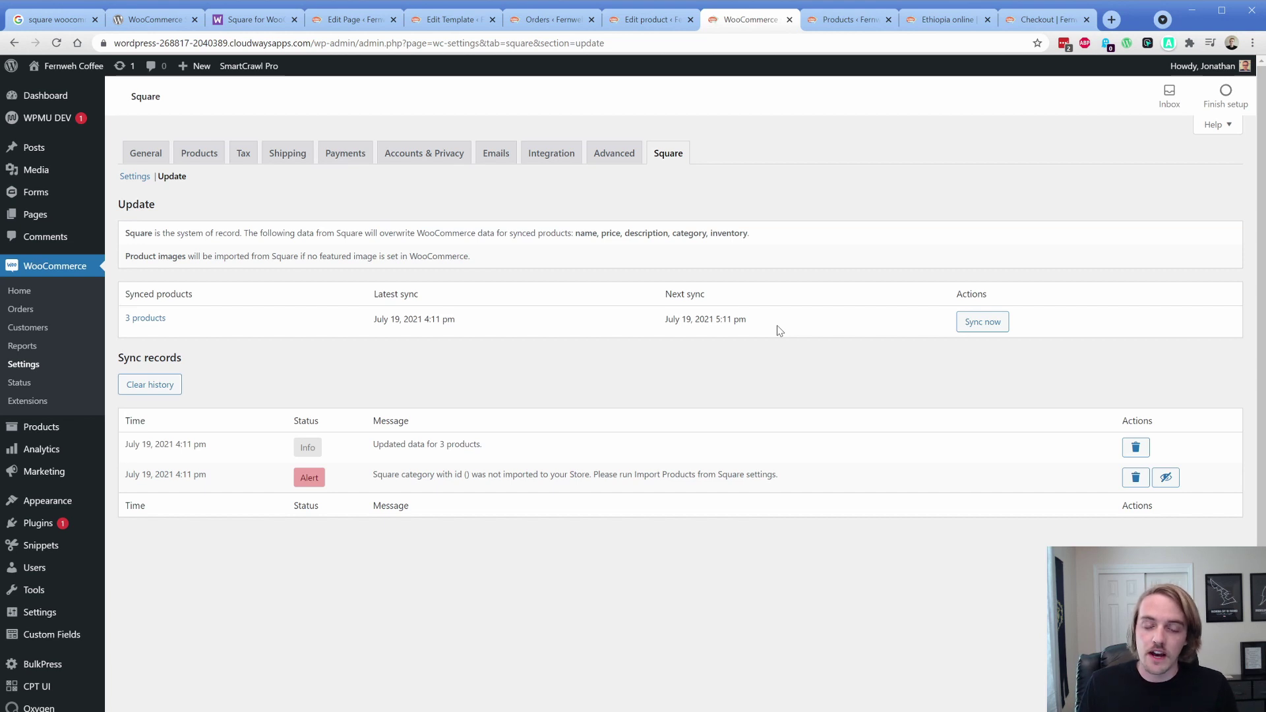
left_click(982, 323)
left_click(818, 443)
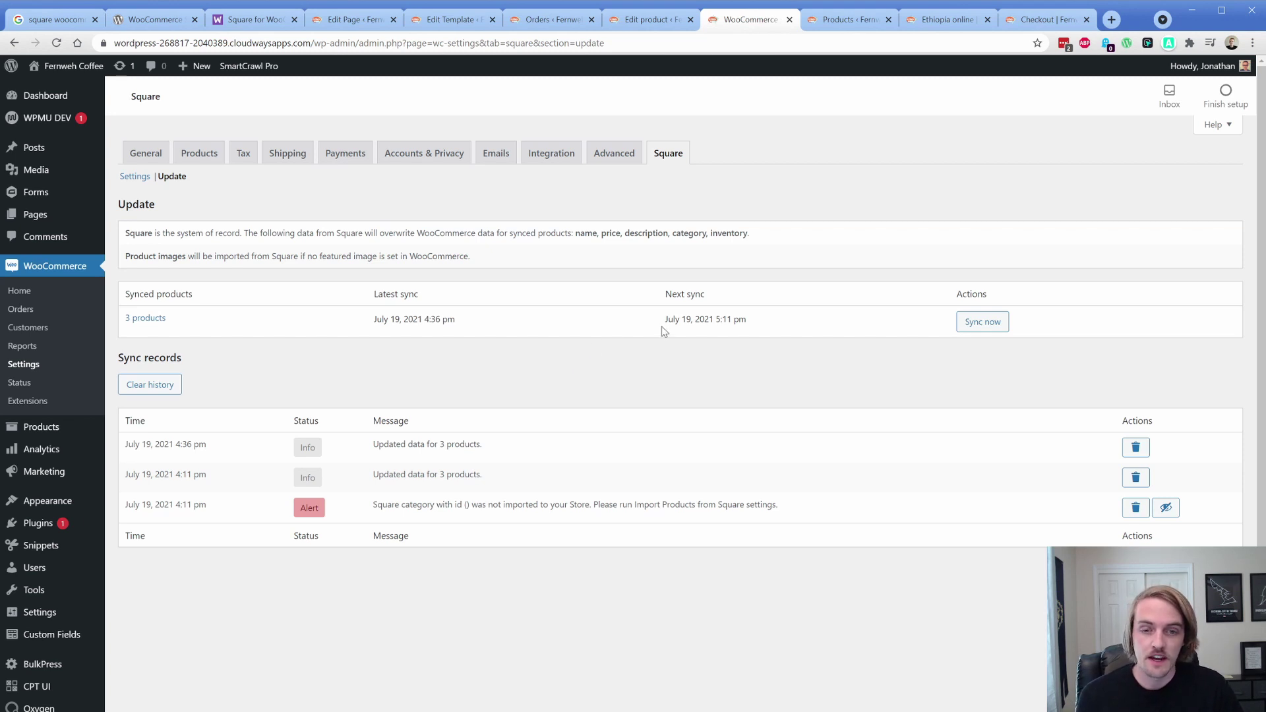
Step: Compare the latest sync time with the next scheduled sync time
mouse_move(456, 322)
left_mouse_down()
mouse_move(418, 321)
mouse_move(475, 325)
left_mouse_up()
left_click_drag(686, 321, 754, 326)
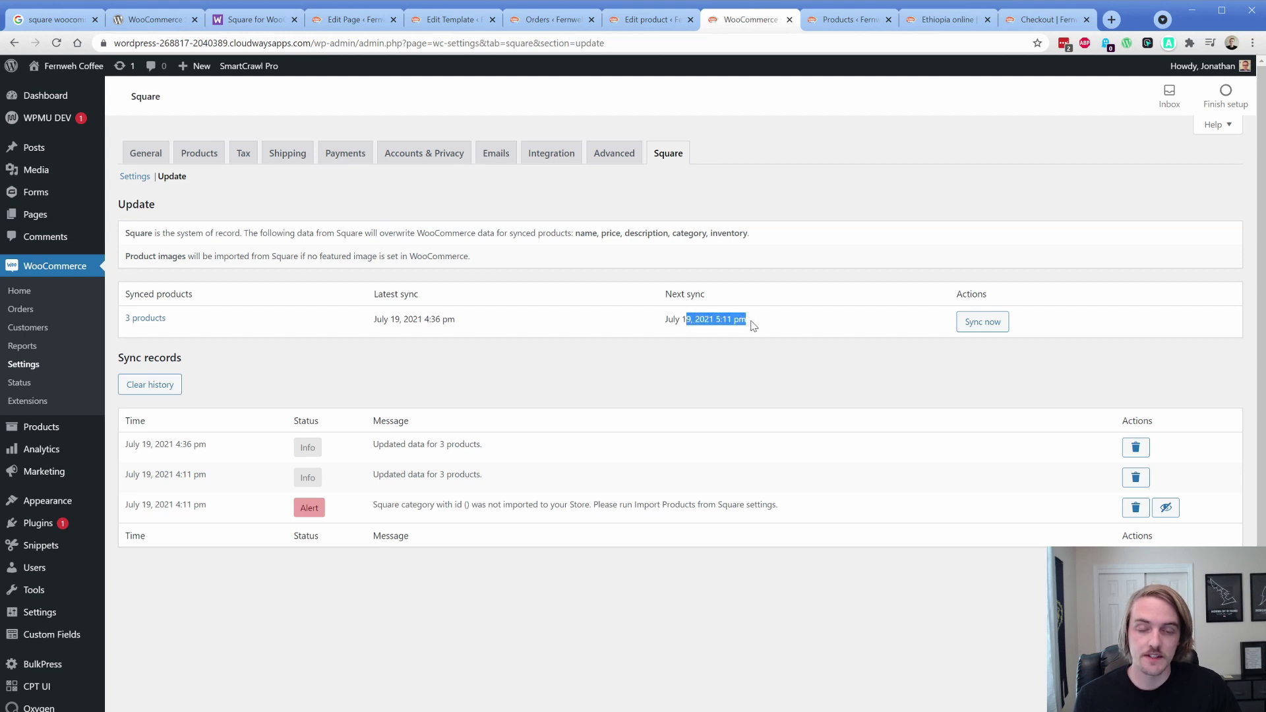
left_click(754, 326)
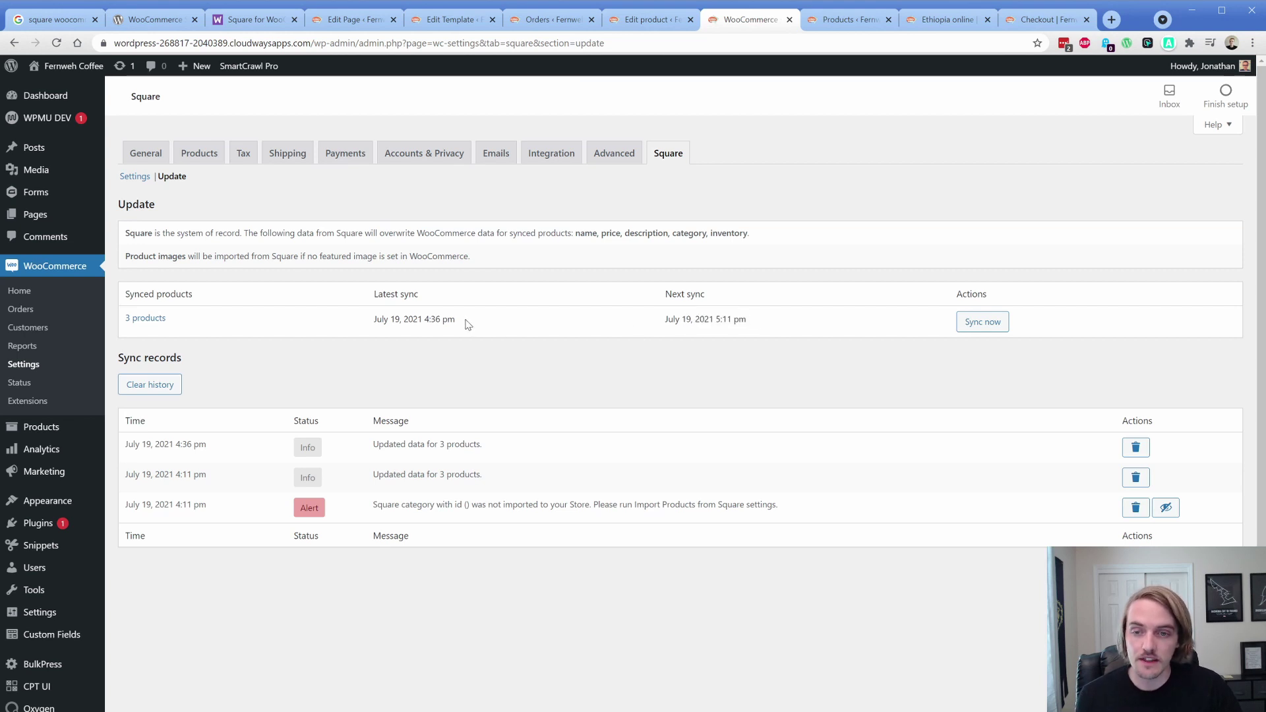
left_click_drag(467, 322, 425, 322)
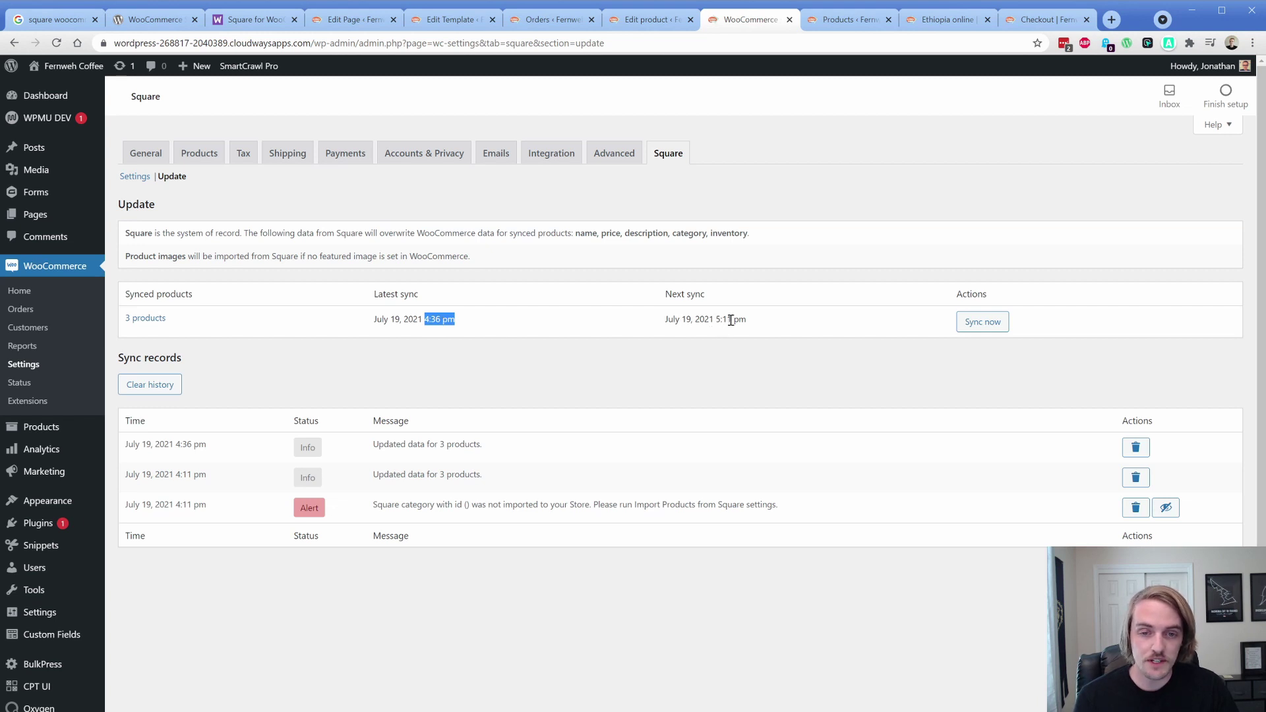
left_click(627, 323)
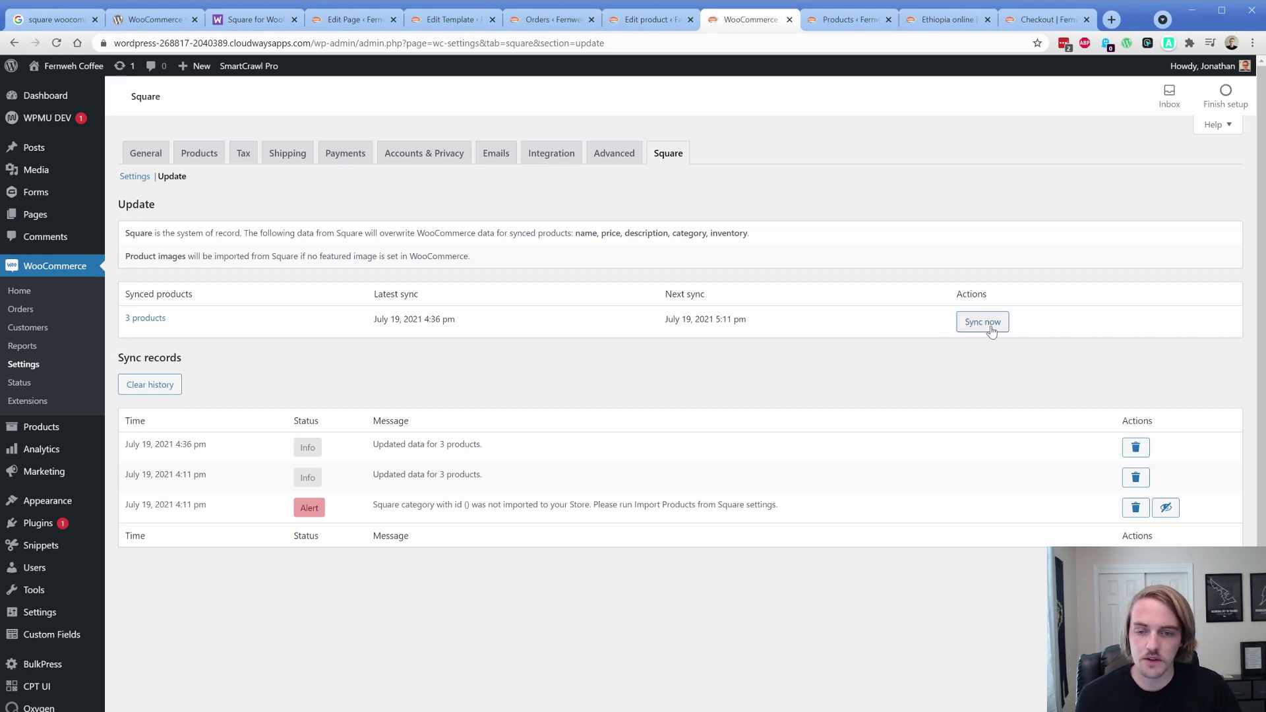
Step: Show the WooCommerce product list and check the stock status of Brazil Online
left_click(71, 430)
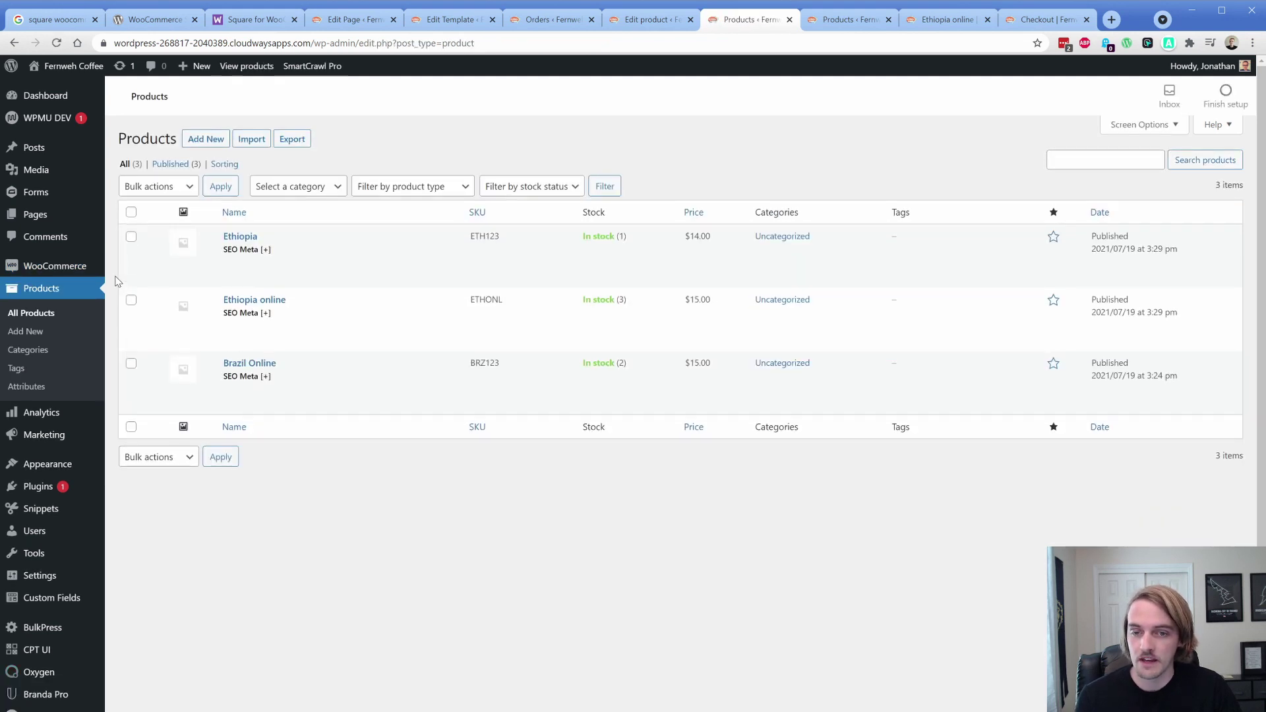
left_click_drag(586, 367, 643, 373)
left_click(638, 371)
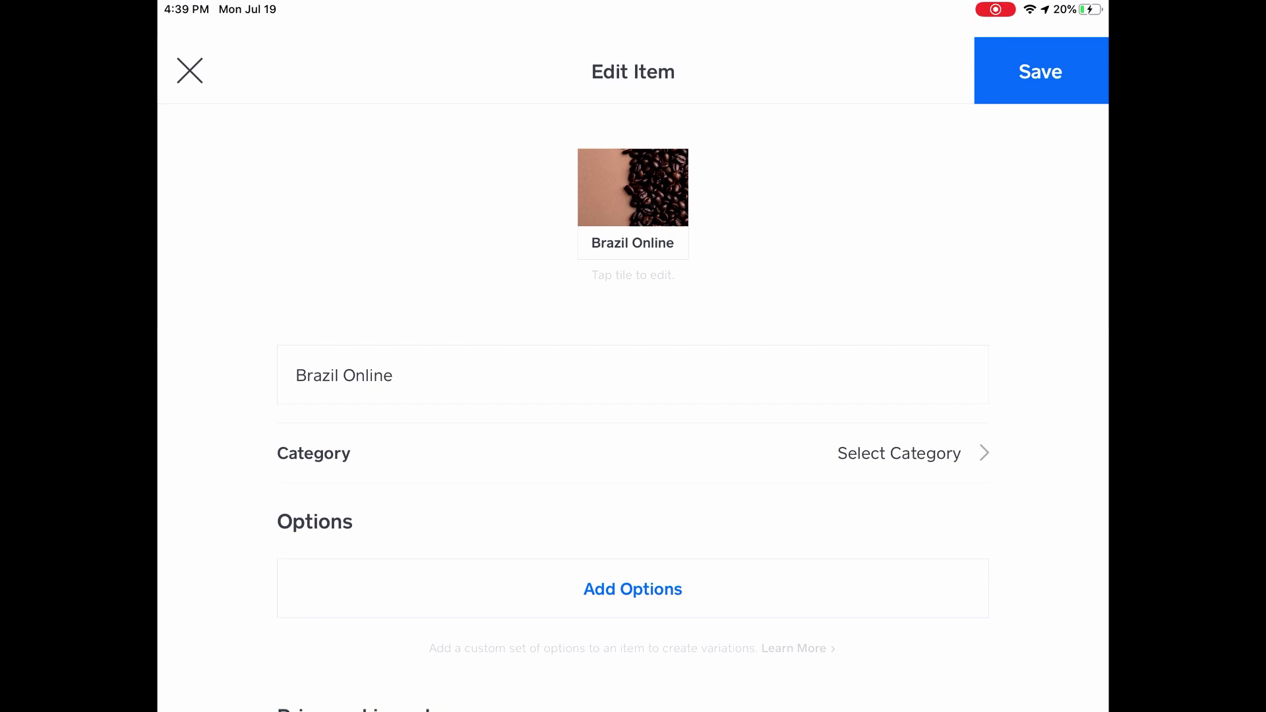
Step: Close the Brazil Online item in Square, then run another product sync from the WooCommerce Square settings and check its time
left_click(190, 70)
scroll(773, 395, "up", 1)
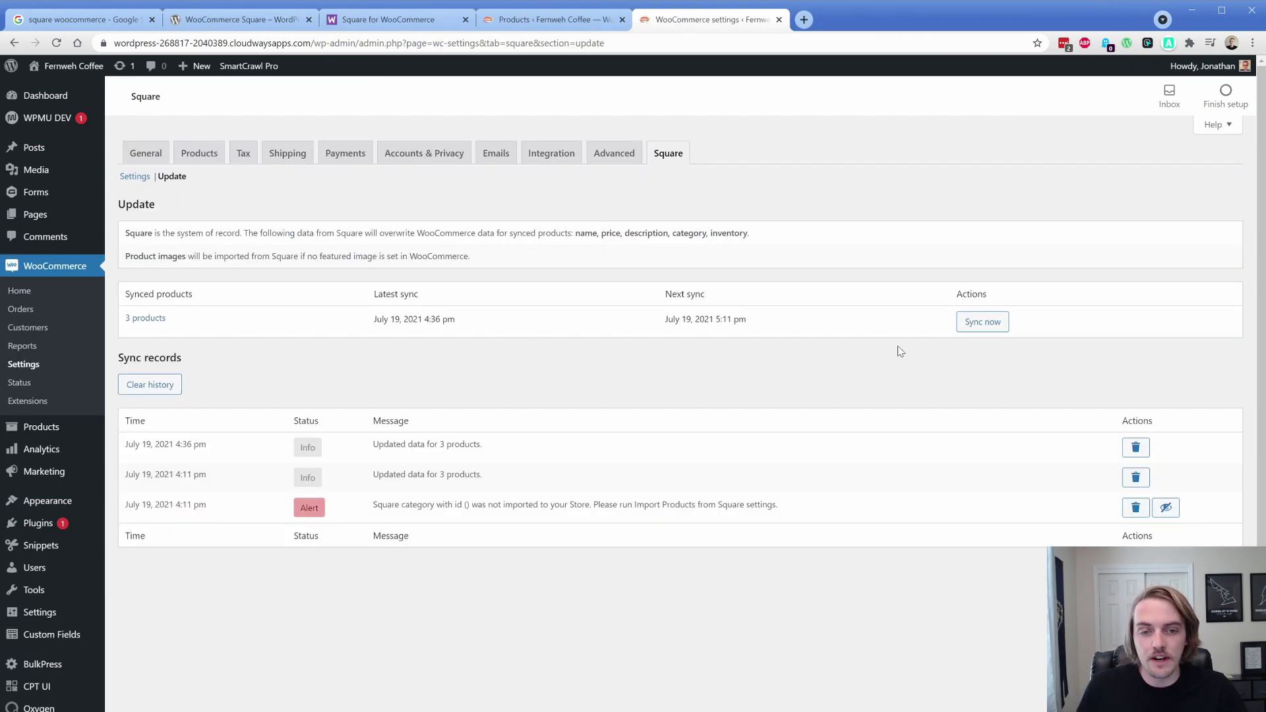
left_click(982, 321)
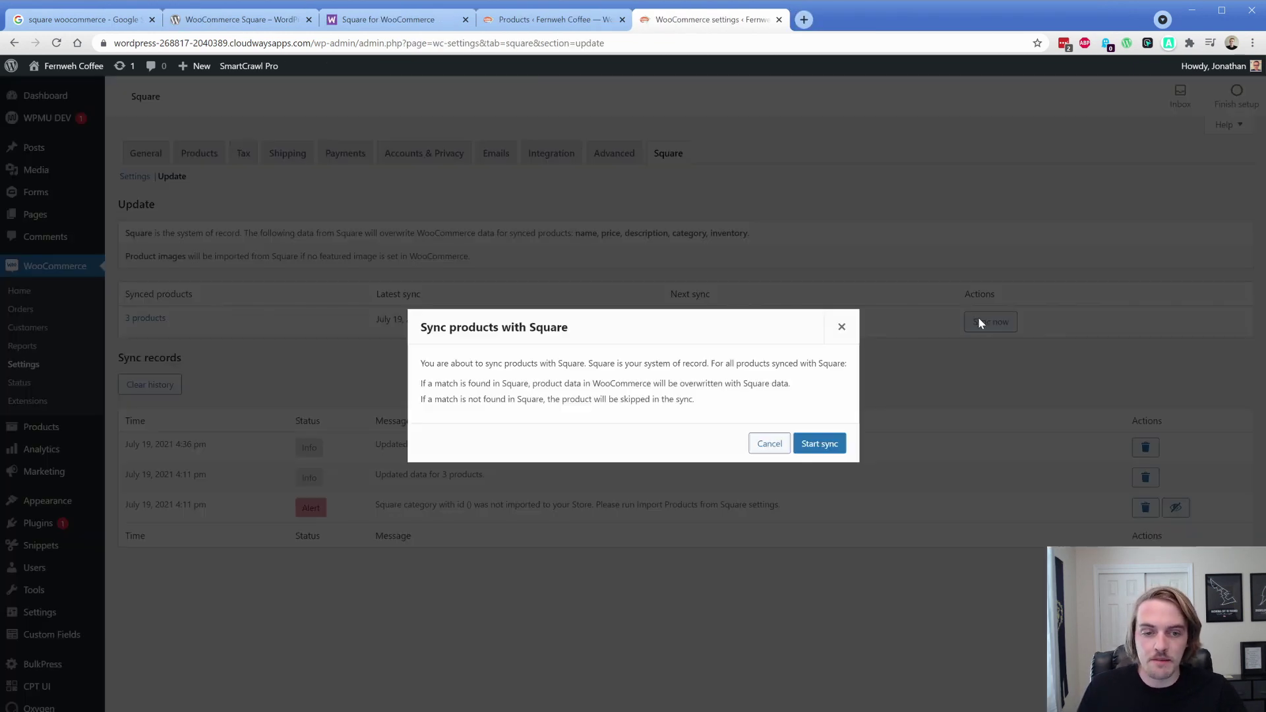
left_click(773, 453)
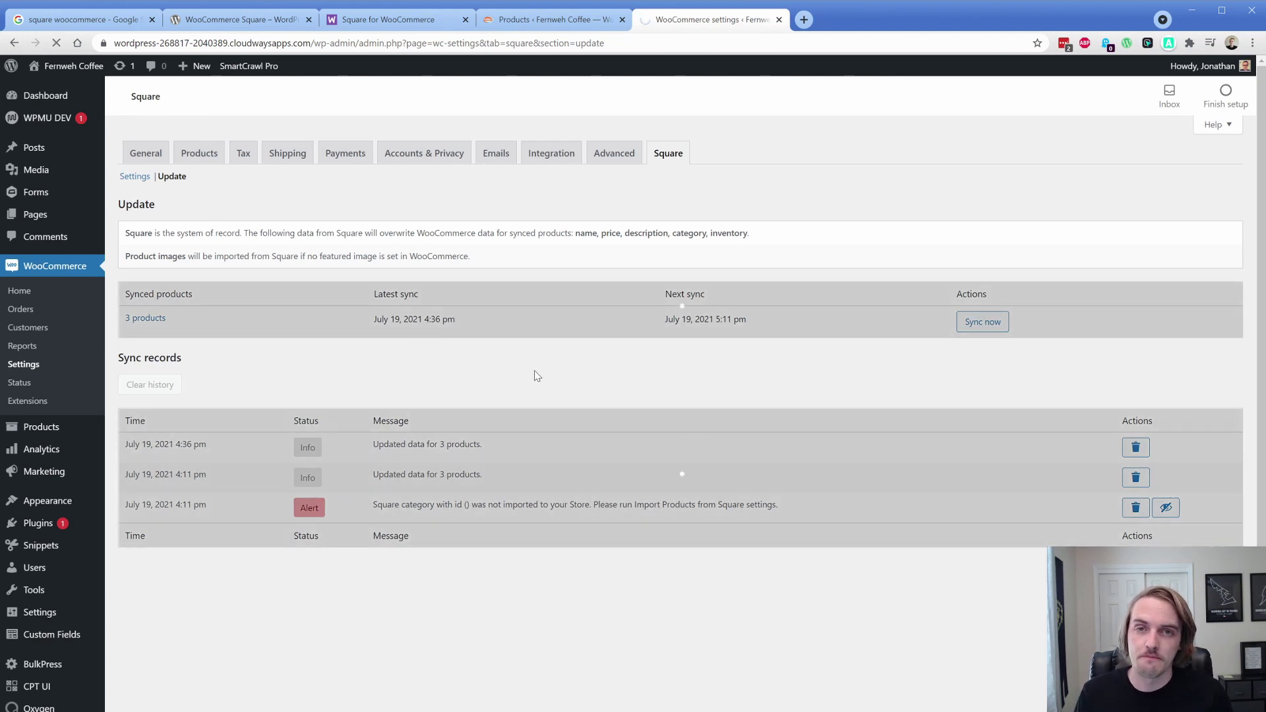
left_click_drag(475, 328, 430, 323)
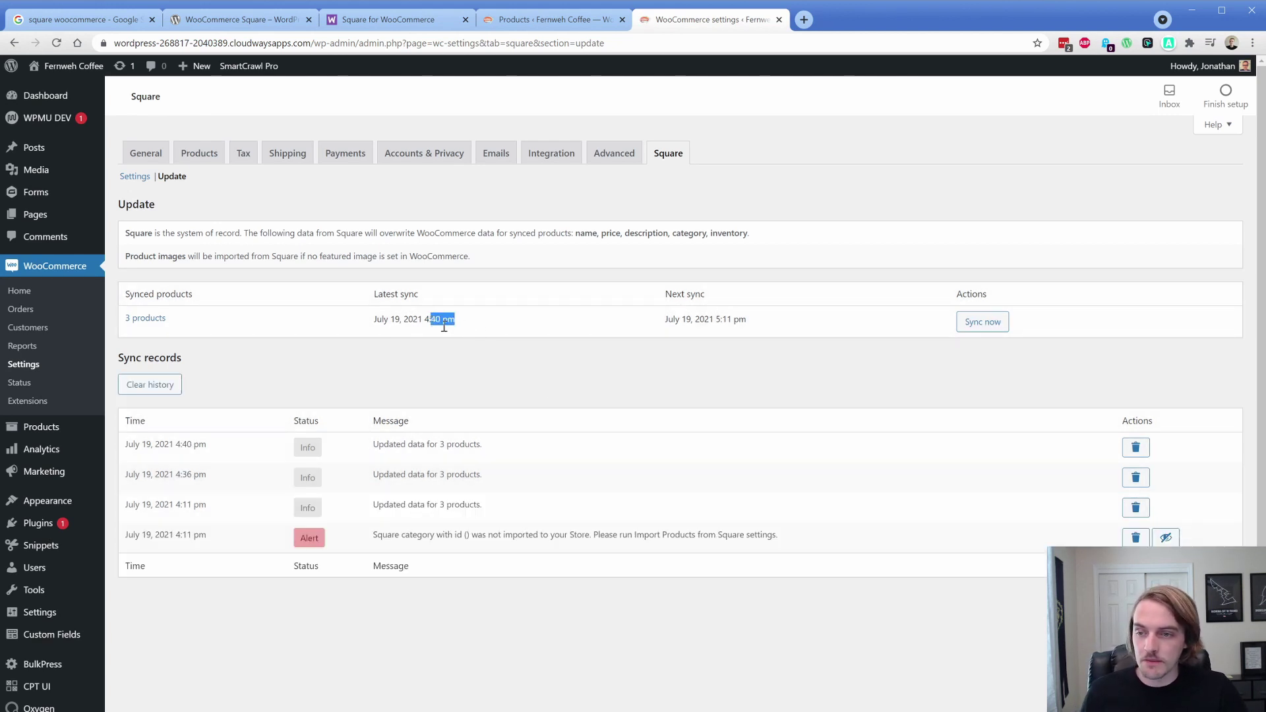
Step: Reload the product list and open Brazil Online for editing to check its product image
left_click(527, 21)
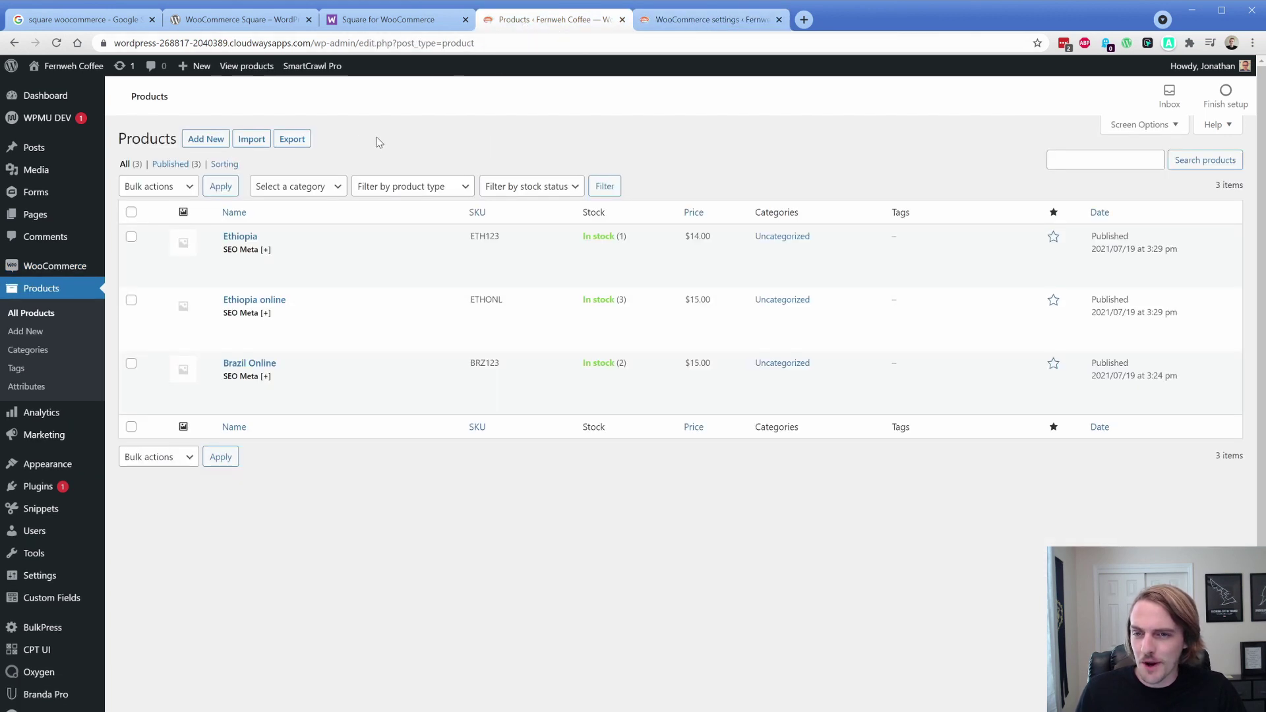
left_click(58, 43)
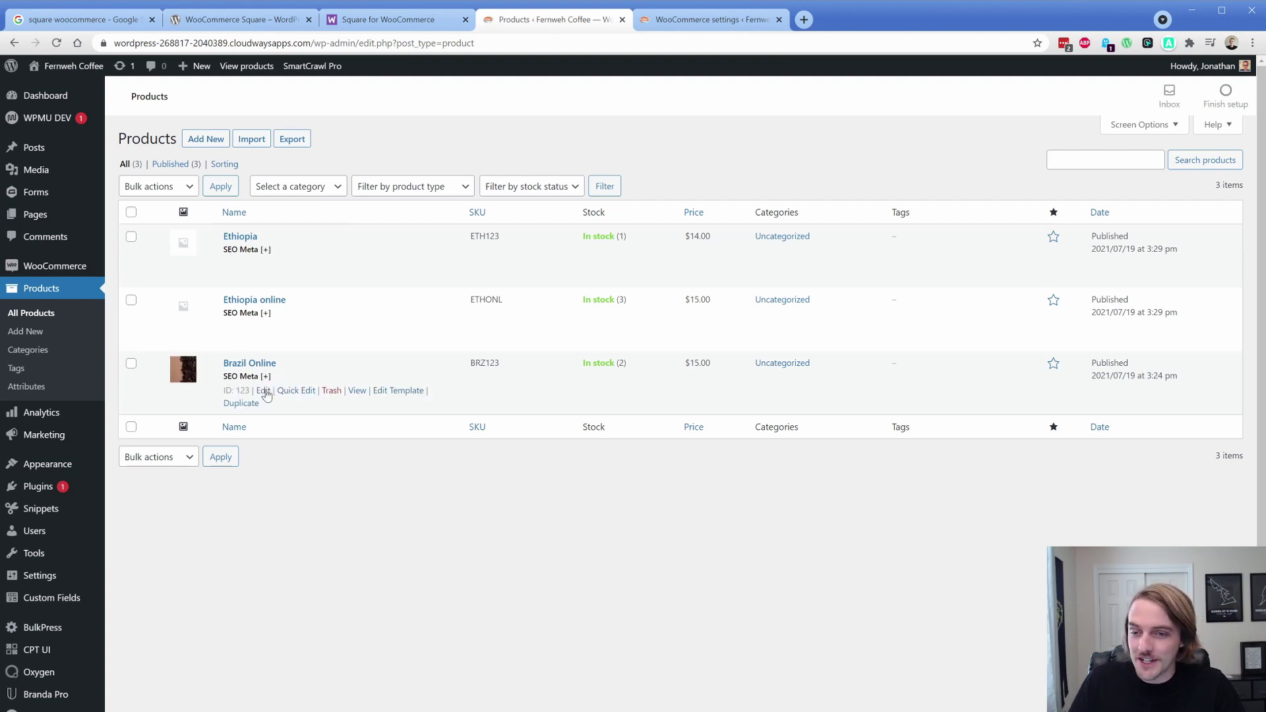
left_click(263, 391)
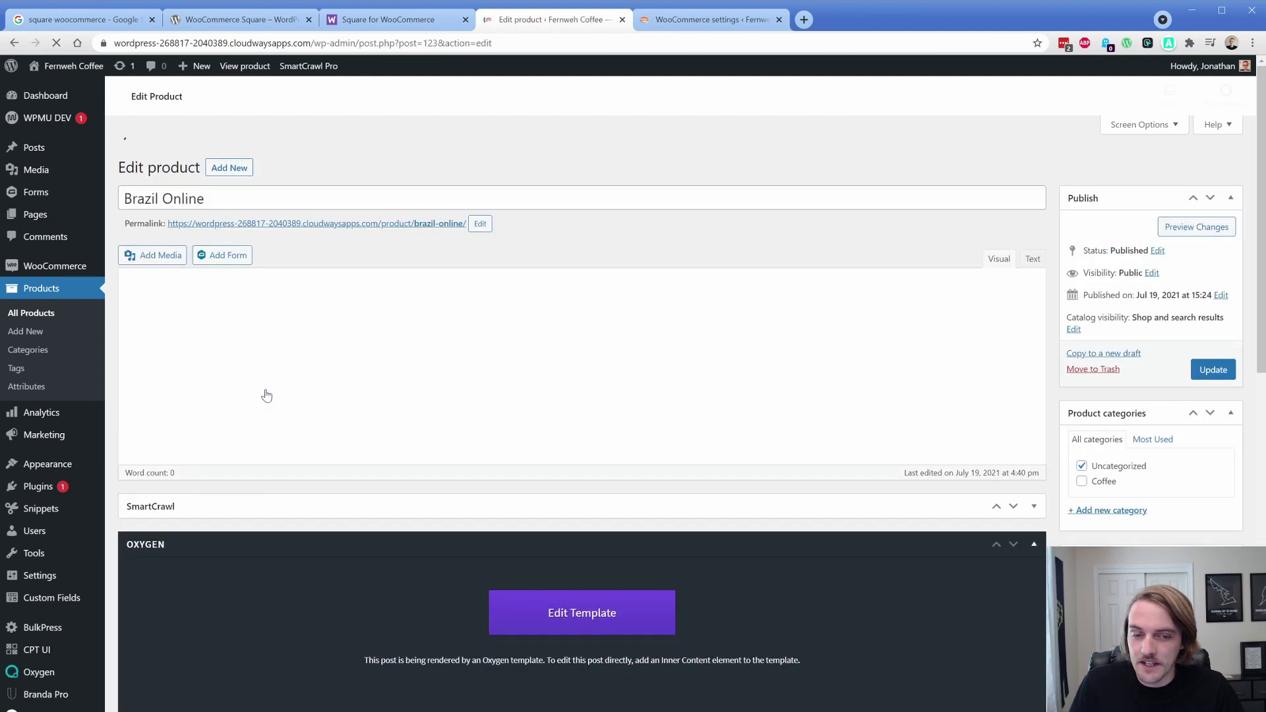
scroll(1136, 516, "down", 3)
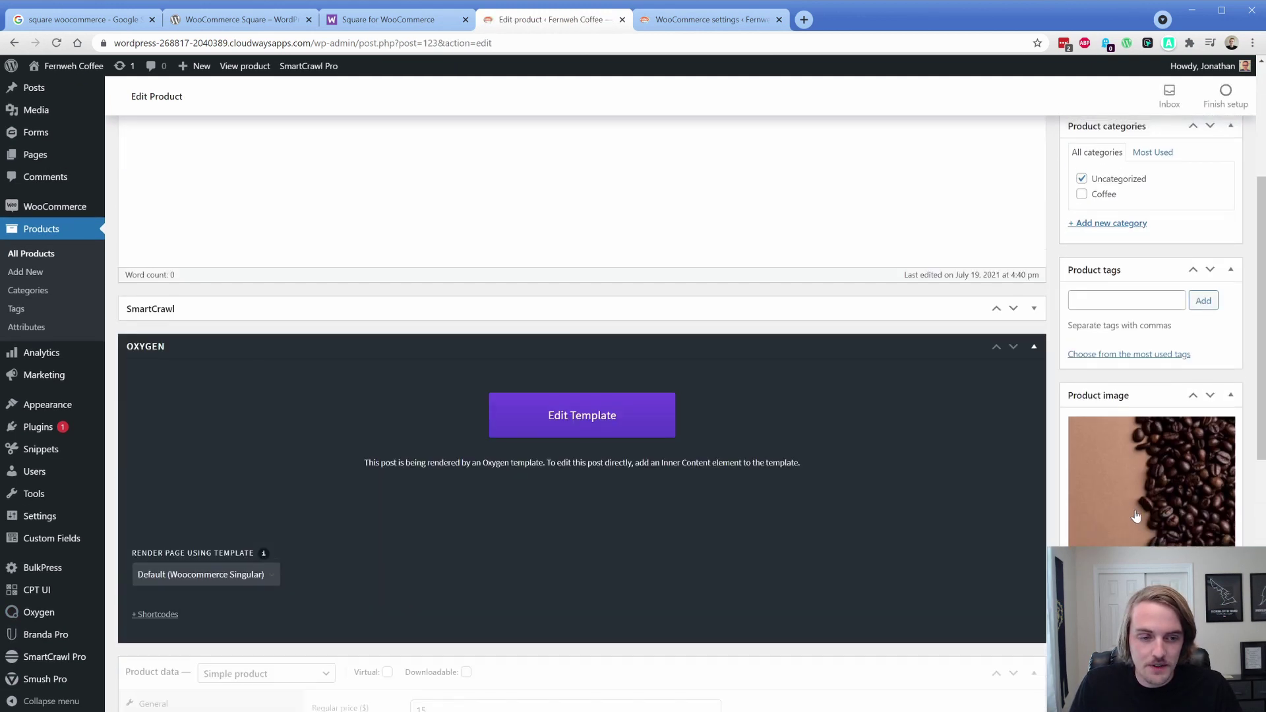
scroll(1135, 516, "up", 3)
Step: Open the media library in a new tab, view the coffee bean image's details, and return to the Square update settings
middle_click(37, 170)
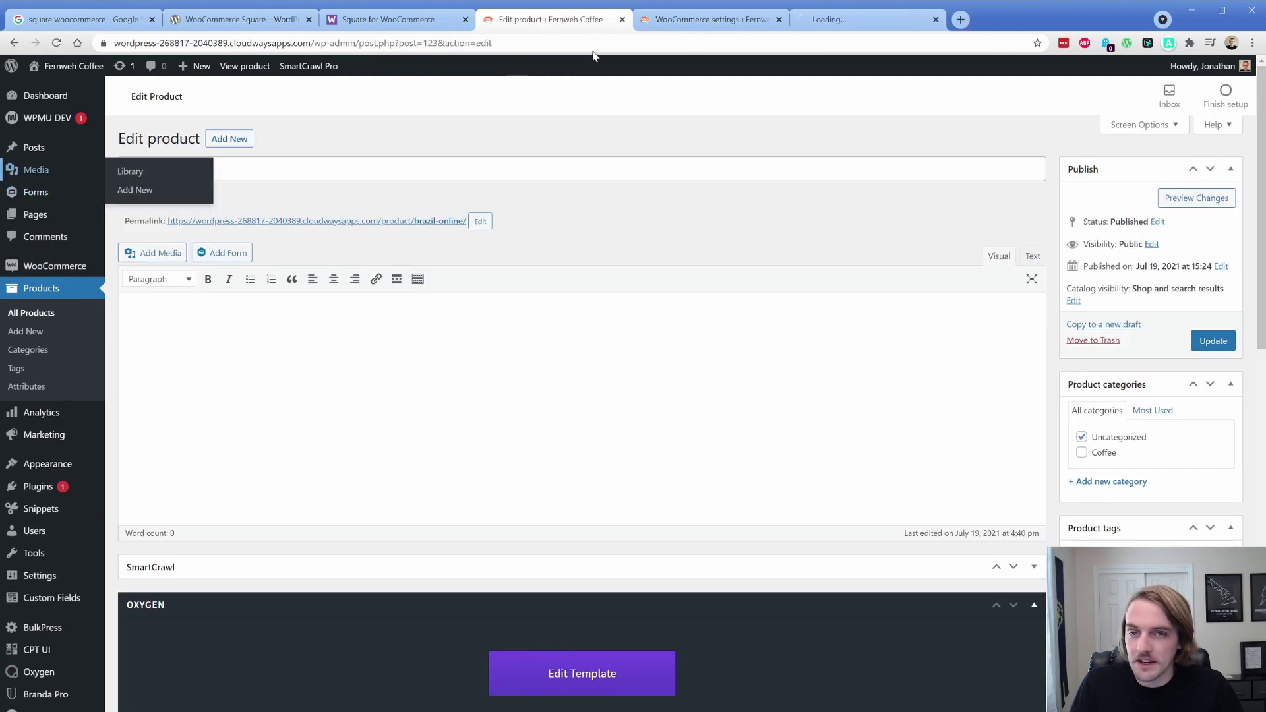
left_click(861, 21)
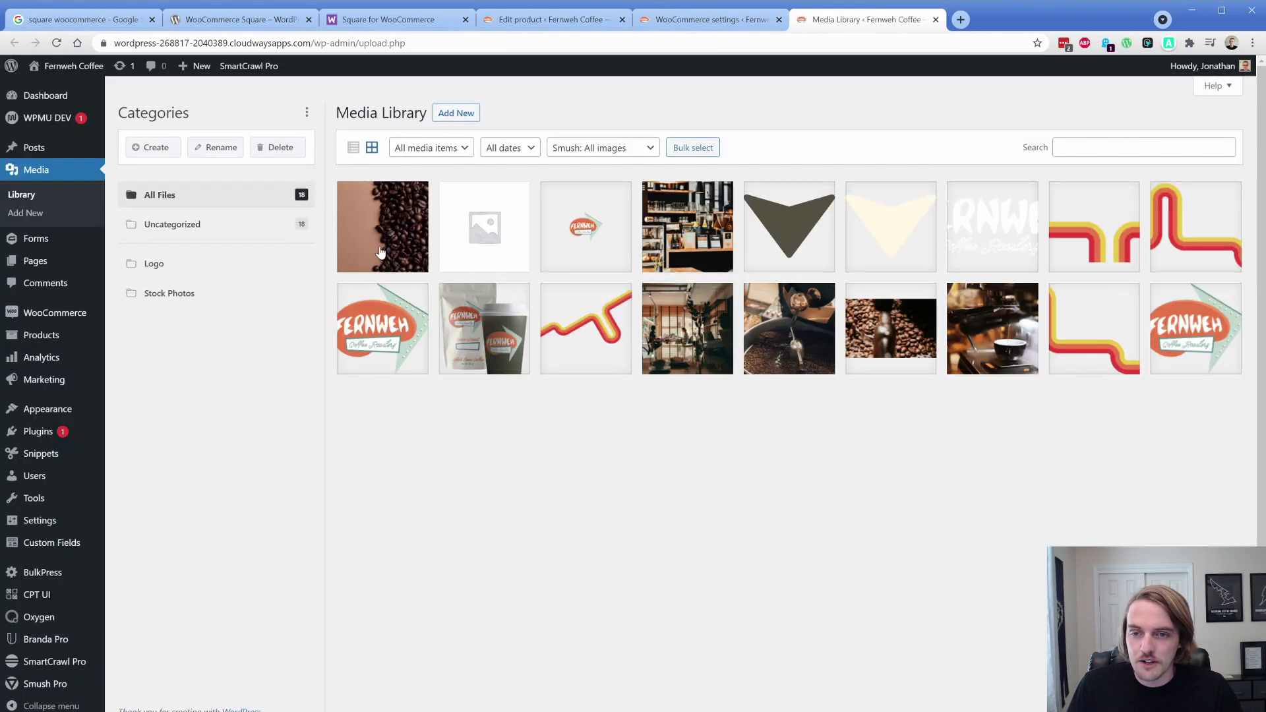
left_click(397, 243)
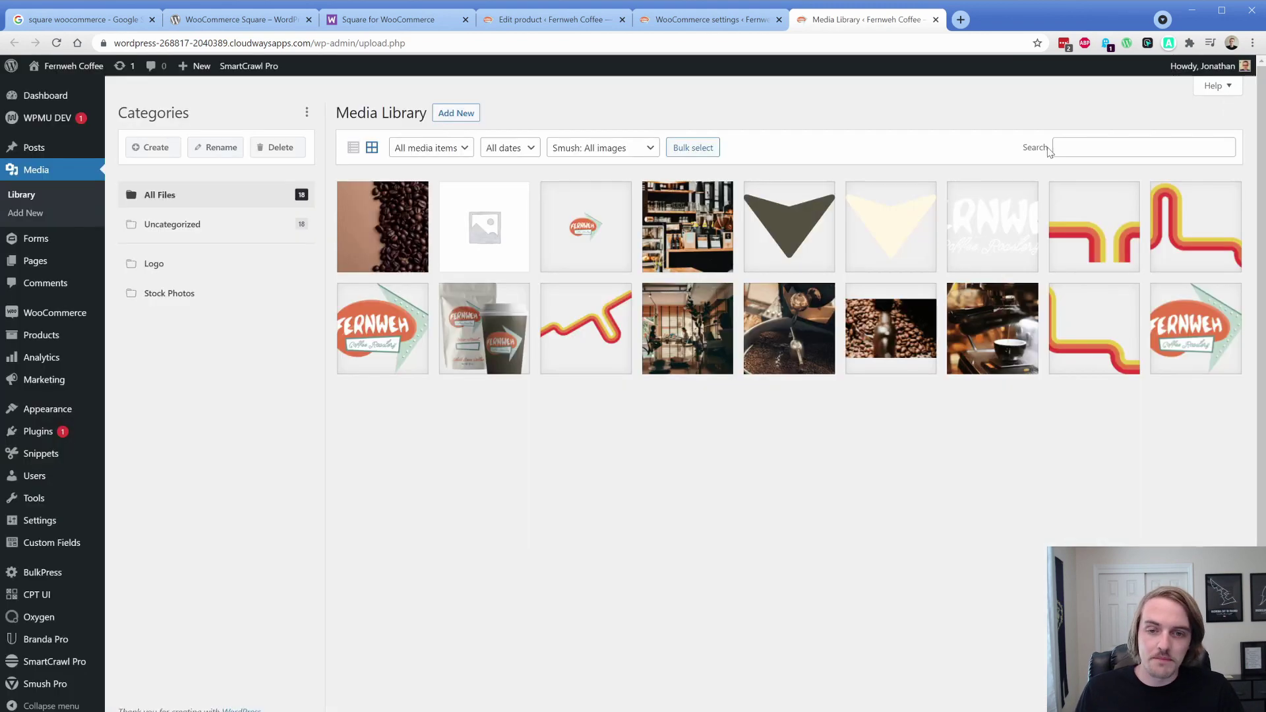
left_click(1231, 91)
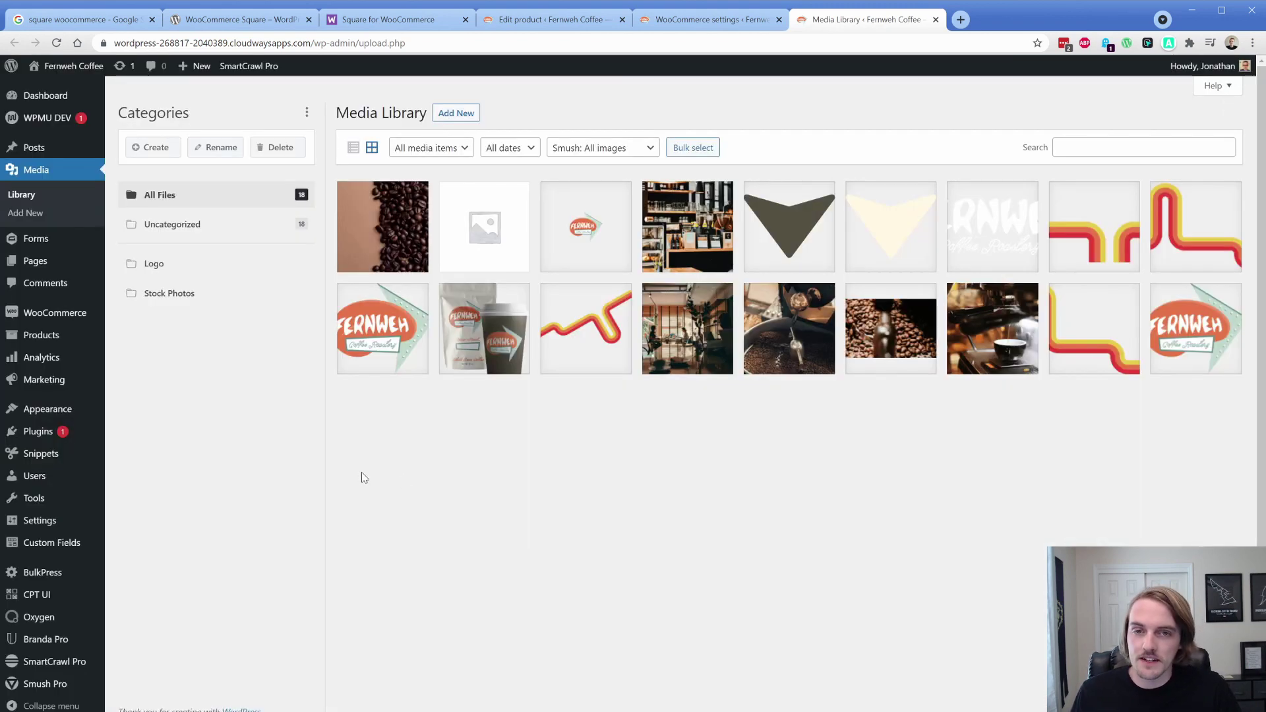
left_click(659, 19)
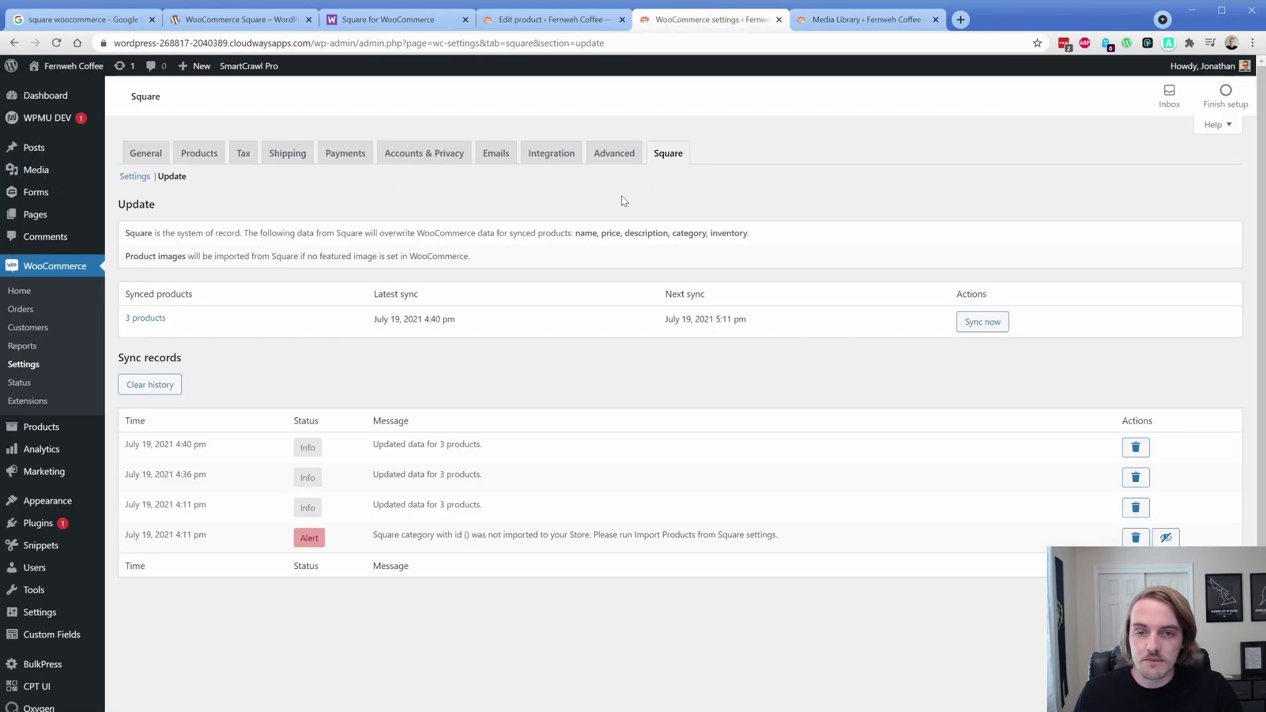